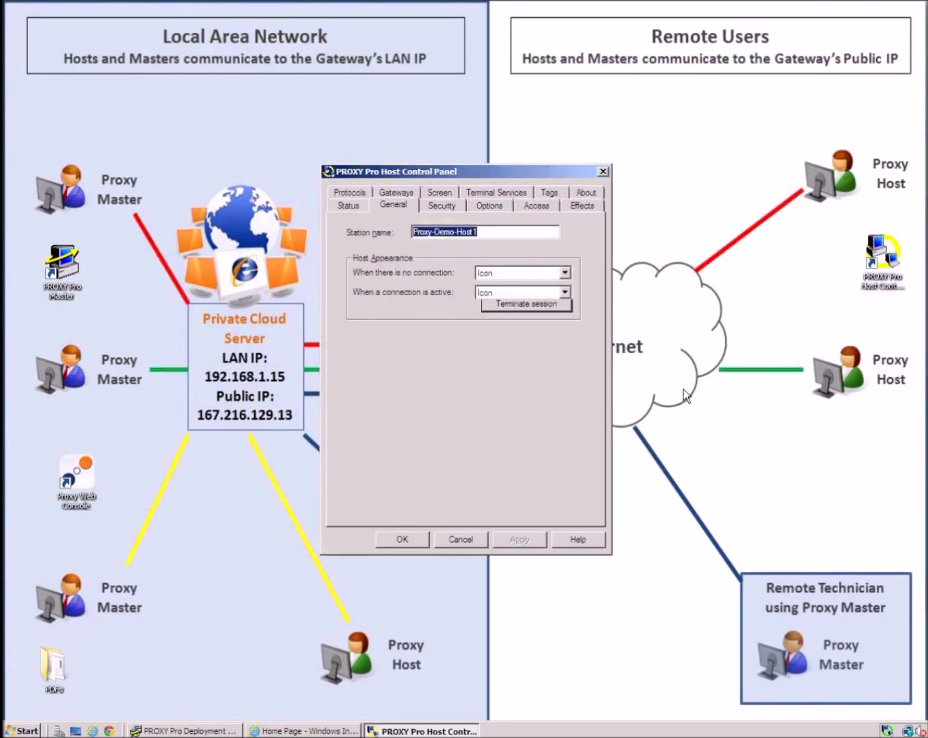
Cycle through the host's Security, Options, Access, Effects and Gateways settings tabs.
{"action": "key", "text": "ctrl+Tab"}
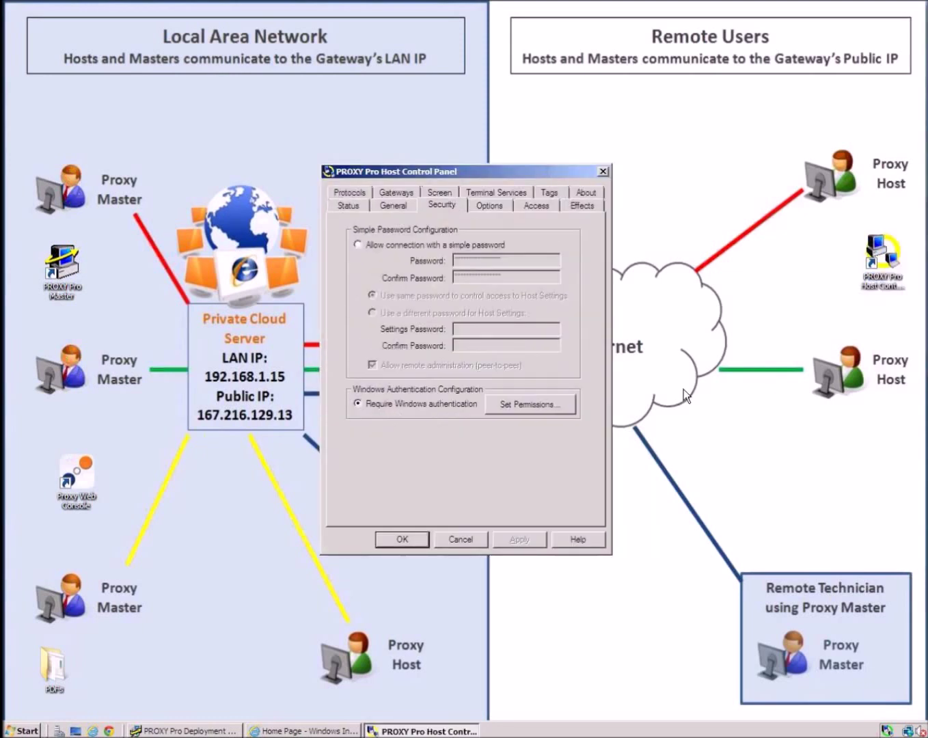
{"action": "key", "text": "ctrl+Tab"}
{"action": "key", "text": "ctrl+Tab"}
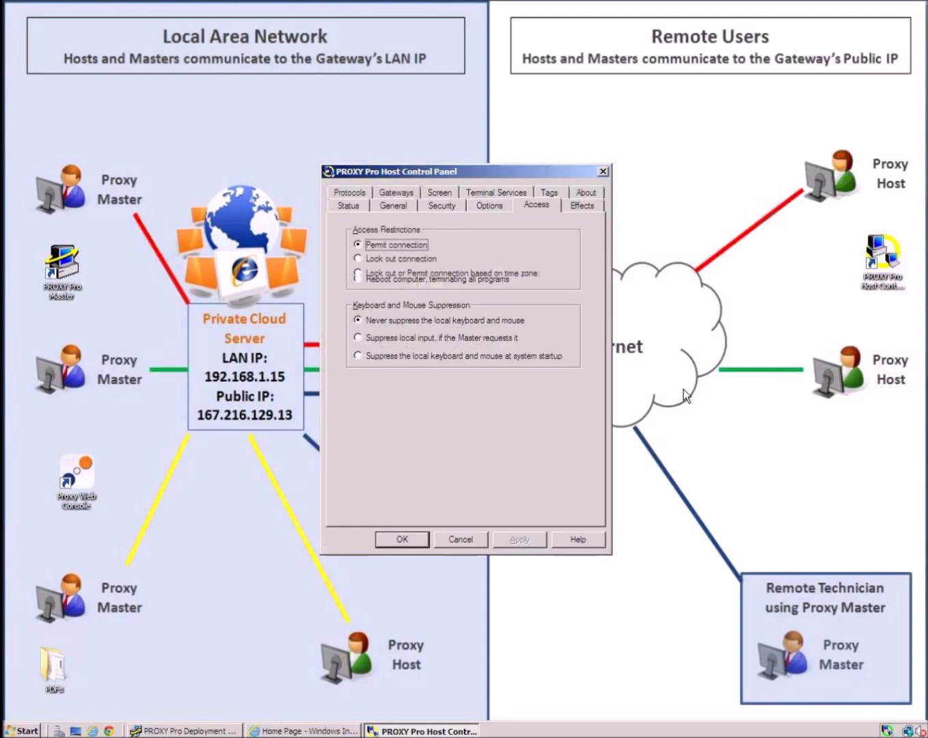
{"action": "key", "text": "ctrl+Tab"}
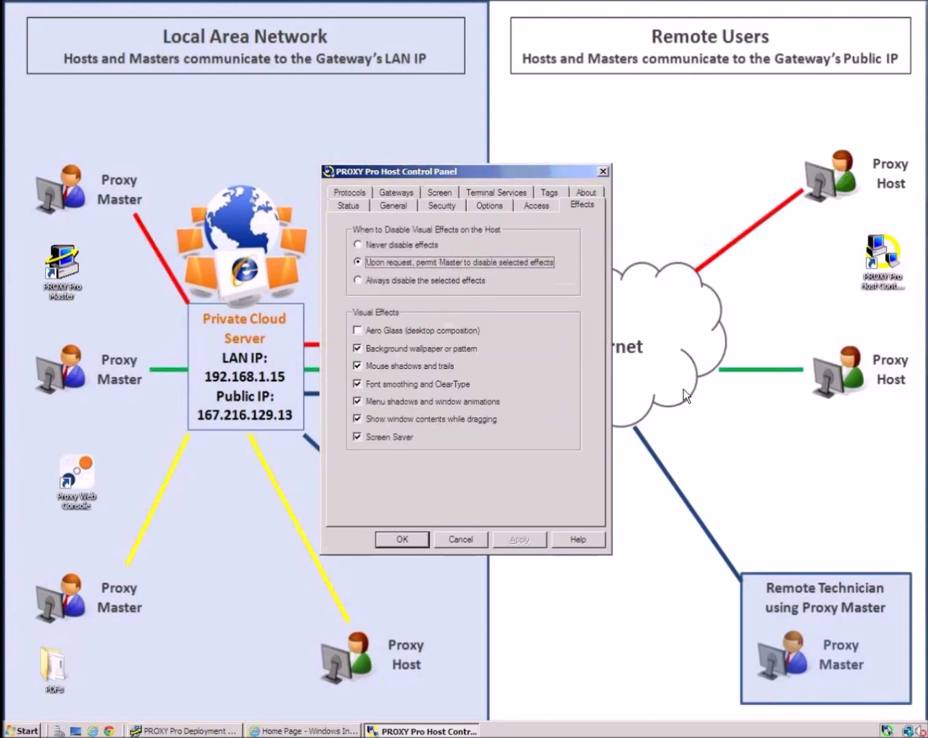
{"action": "key", "text": "ctrl+Tab"}
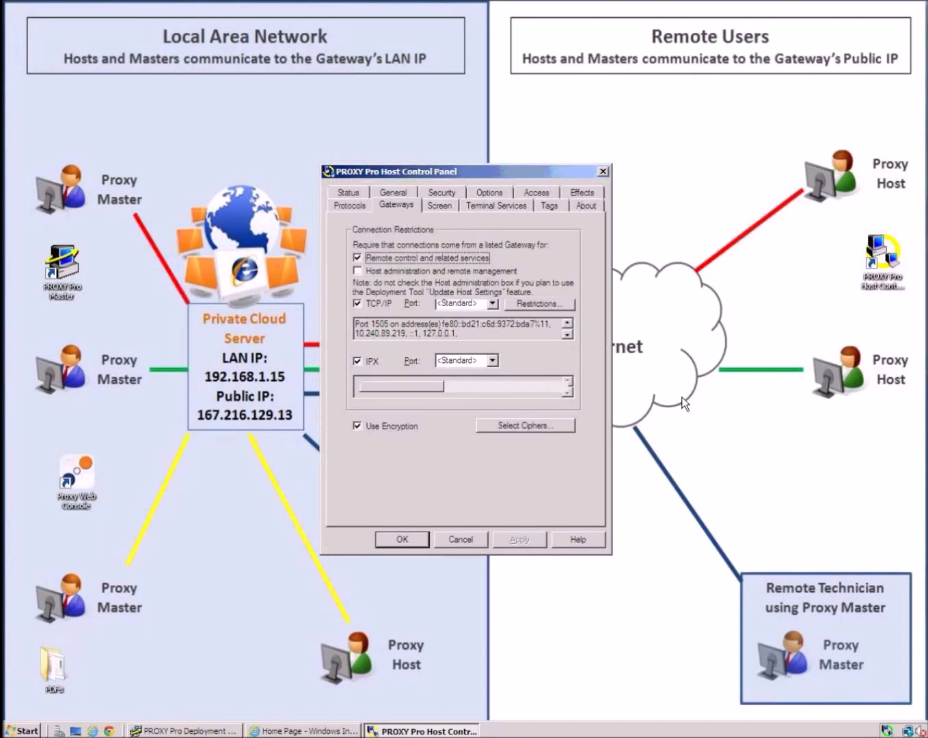
{"action": "key", "text": "ctrl+Tab"}
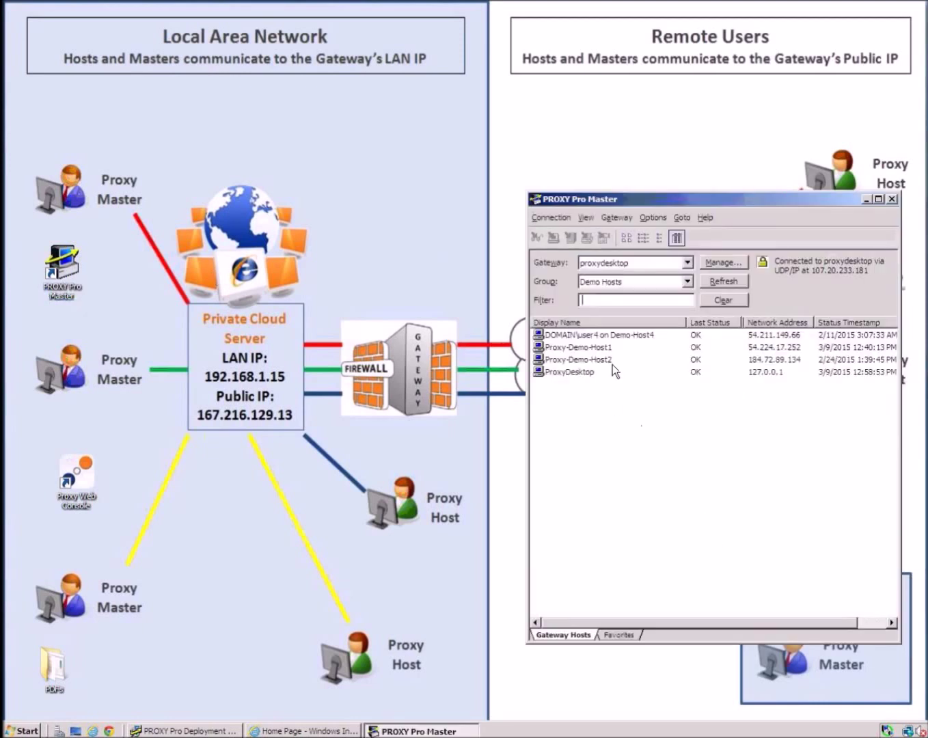
{"action": "double_click", "coordinate": [613, 364]}
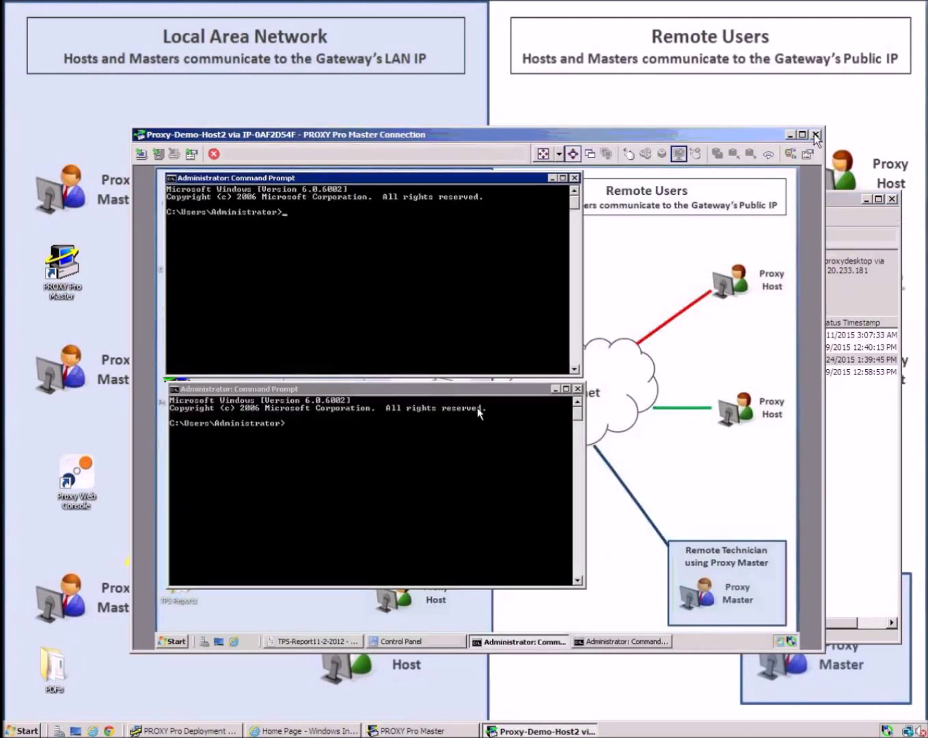
{"action": "left_click", "coordinate": [815, 134]}
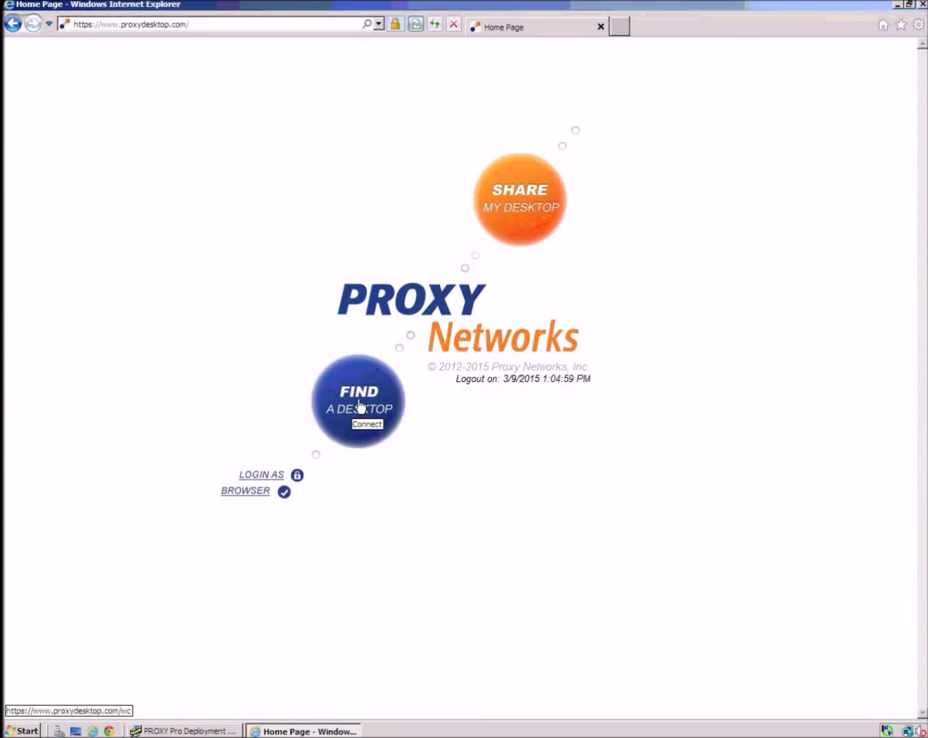
Start Host on Demand with SHARE MY DESKTOP, then choose FIND A DESKTOP to sign in.
{"action": "left_click", "coordinate": [528, 221]}
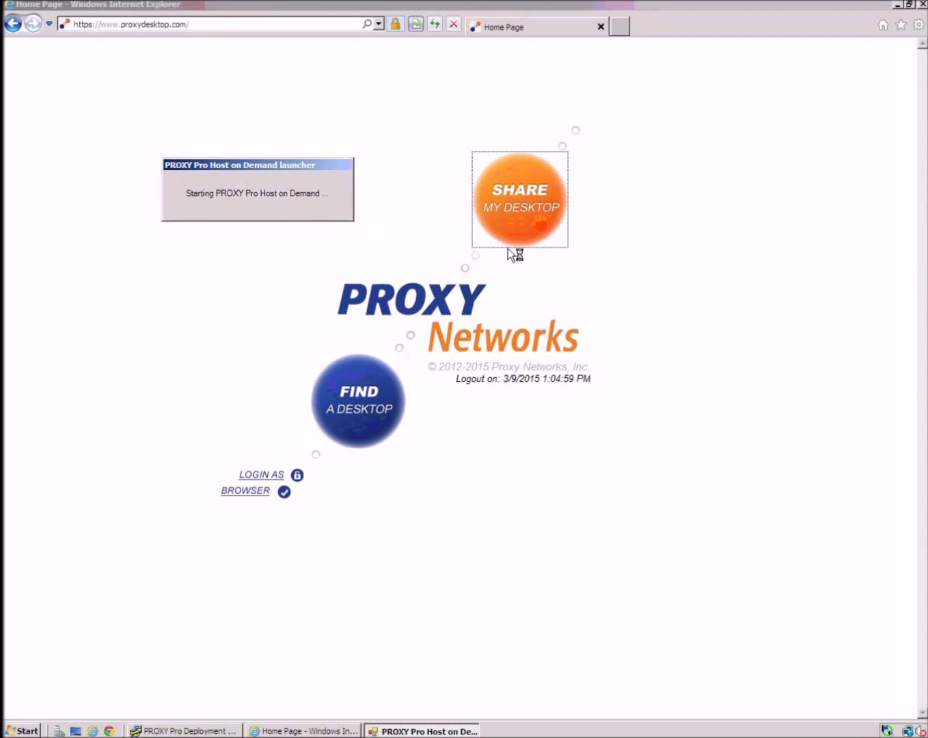
{"action": "left_click", "coordinate": [325, 412]}
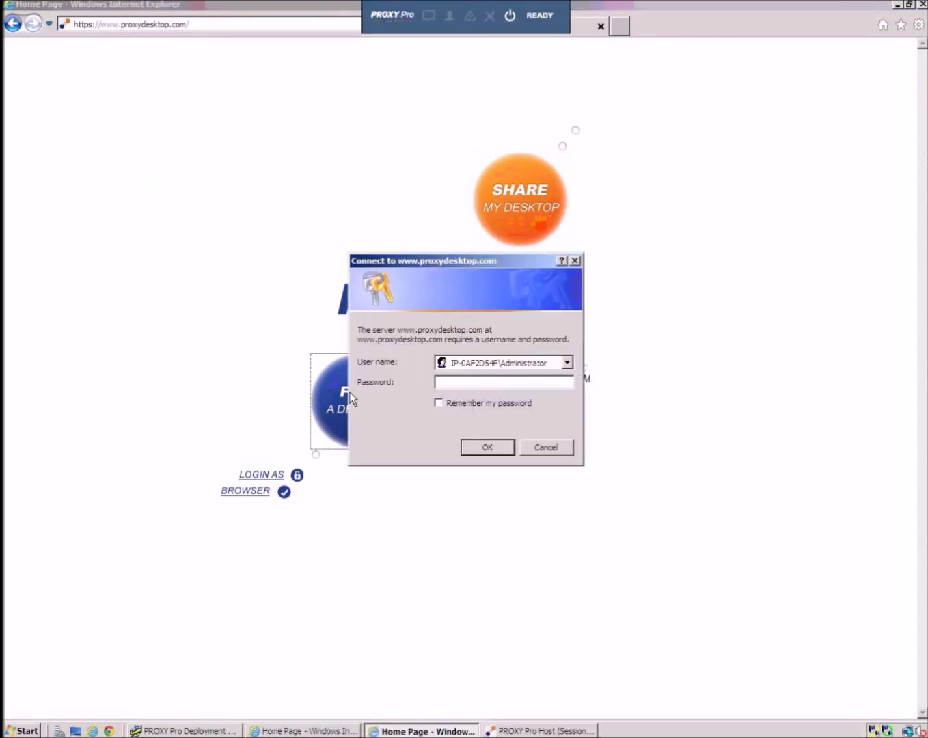
Sign in with the administrator password and expand the Active Hosts Group Name list.
{"action": "type", "text": "********"}
{"action": "key", "text": "Return"}
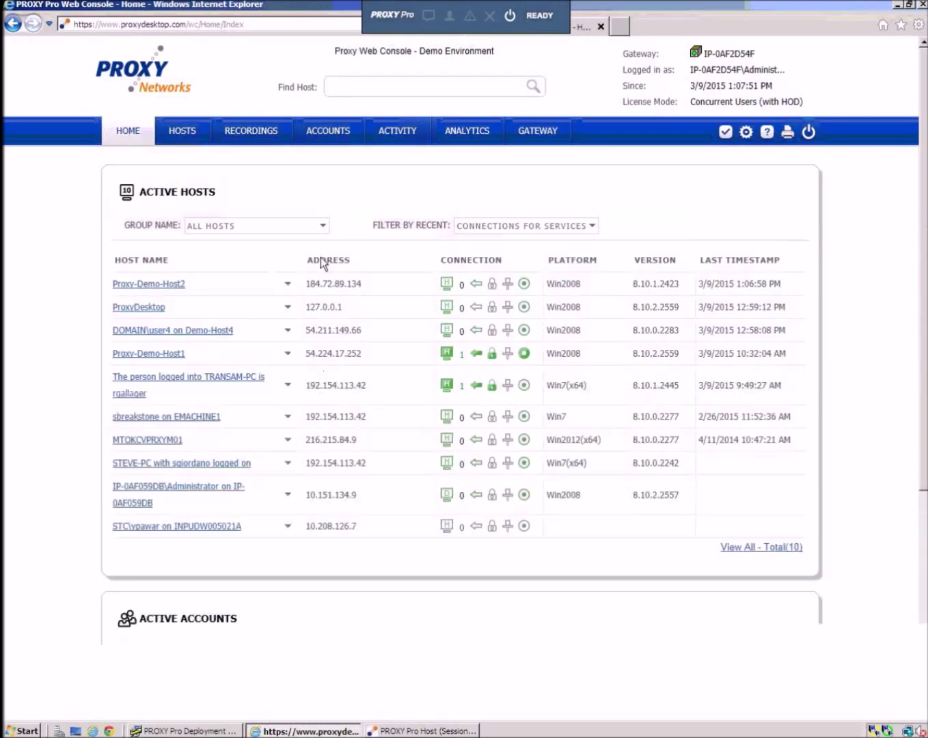
{"action": "left_click", "coordinate": [323, 228]}
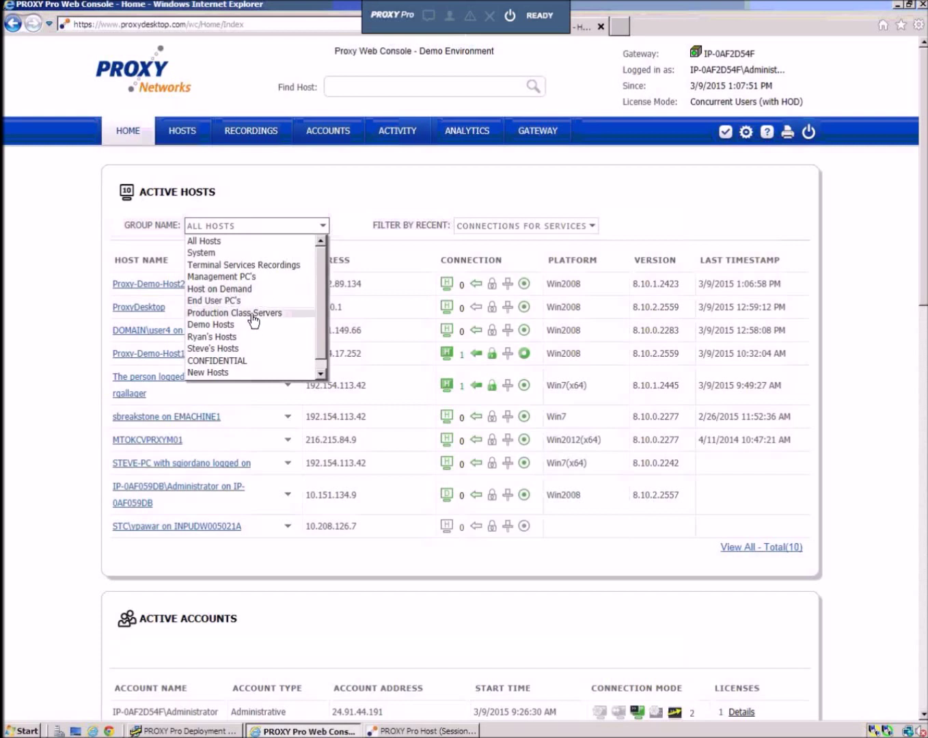
Filter active hosts to the Host on Demand group and pin the Host on Demand control bar.
{"action": "left_click", "coordinate": [246, 291]}
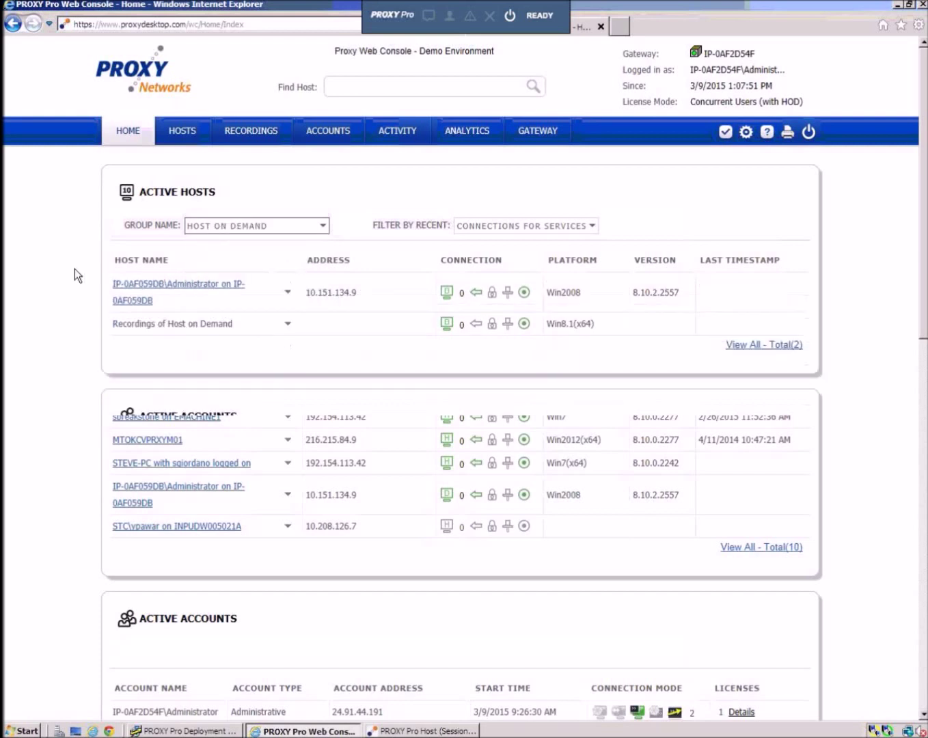
{"action": "mouse_move", "coordinate": [408, 20]}
{"action": "left_mouse_down"}
{"action": "mouse_move", "coordinate": [375, 43]}
{"action": "mouse_move", "coordinate": [407, 27]}
{"action": "left_mouse_up"}
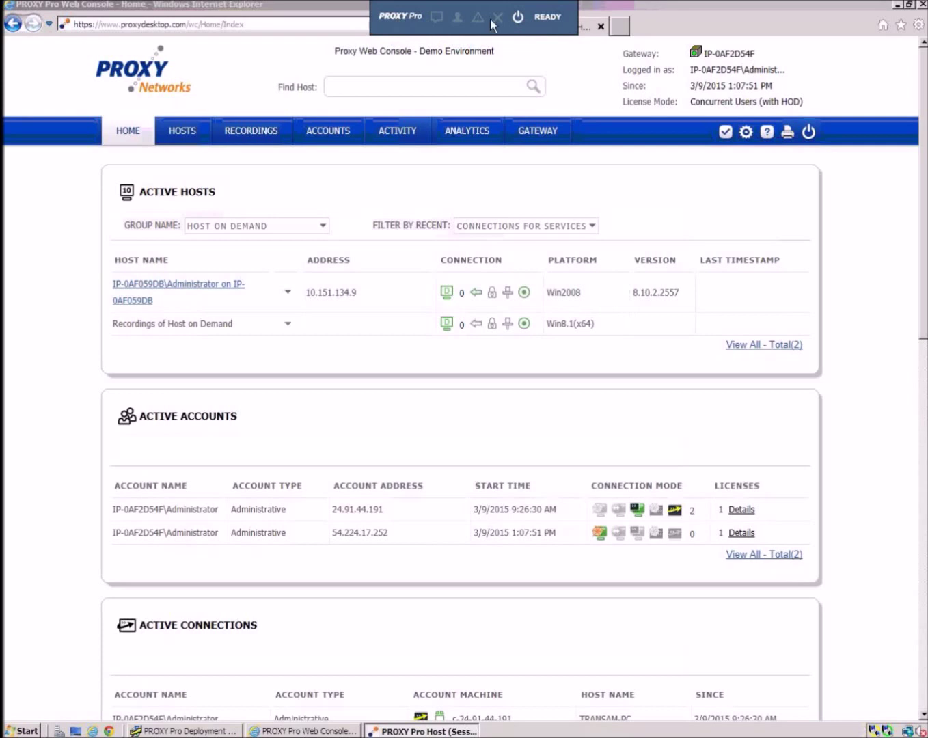
{"action": "right_click", "coordinate": [398, 18]}
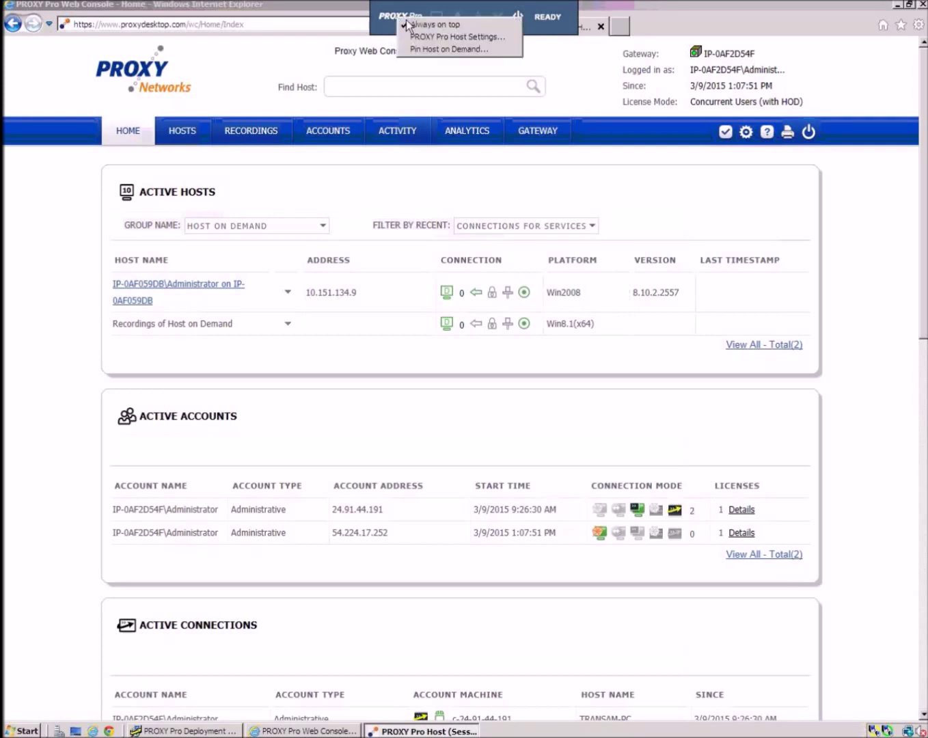
{"action": "left_click", "coordinate": [476, 50]}
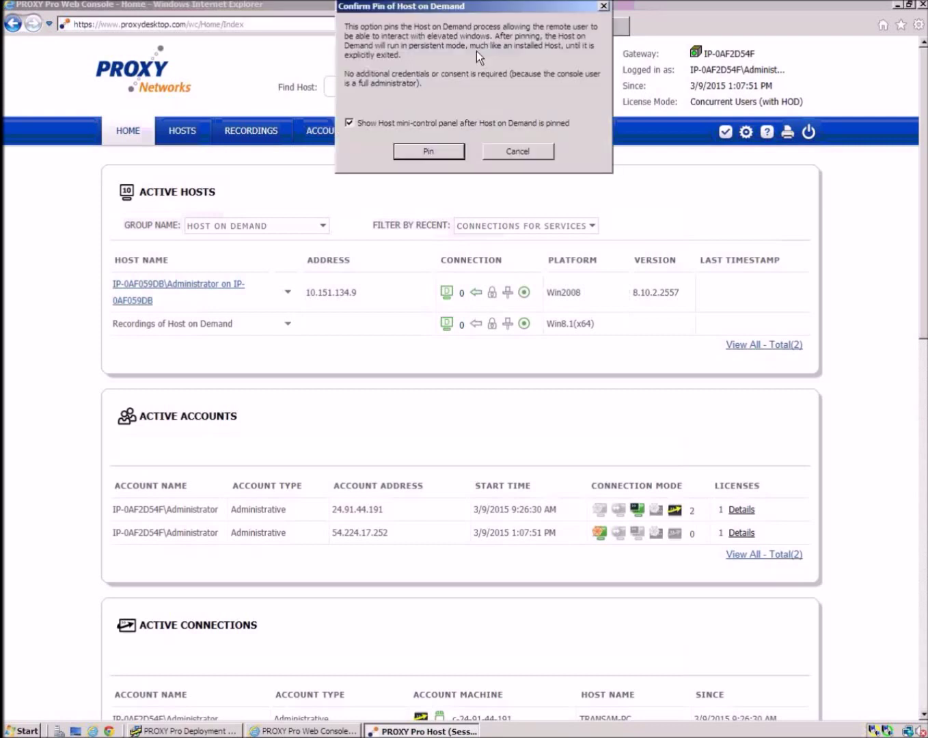
{"action": "left_click", "coordinate": [430, 151]}
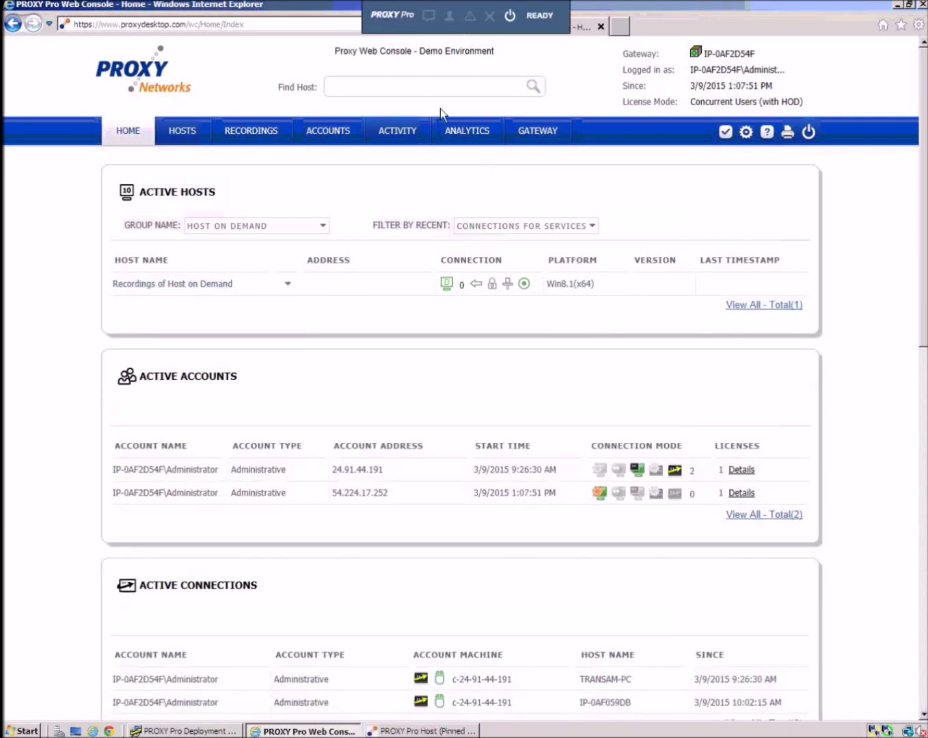
Exit the Host on Demand host and return to the console home page.
{"action": "left_click", "coordinate": [391, 19]}
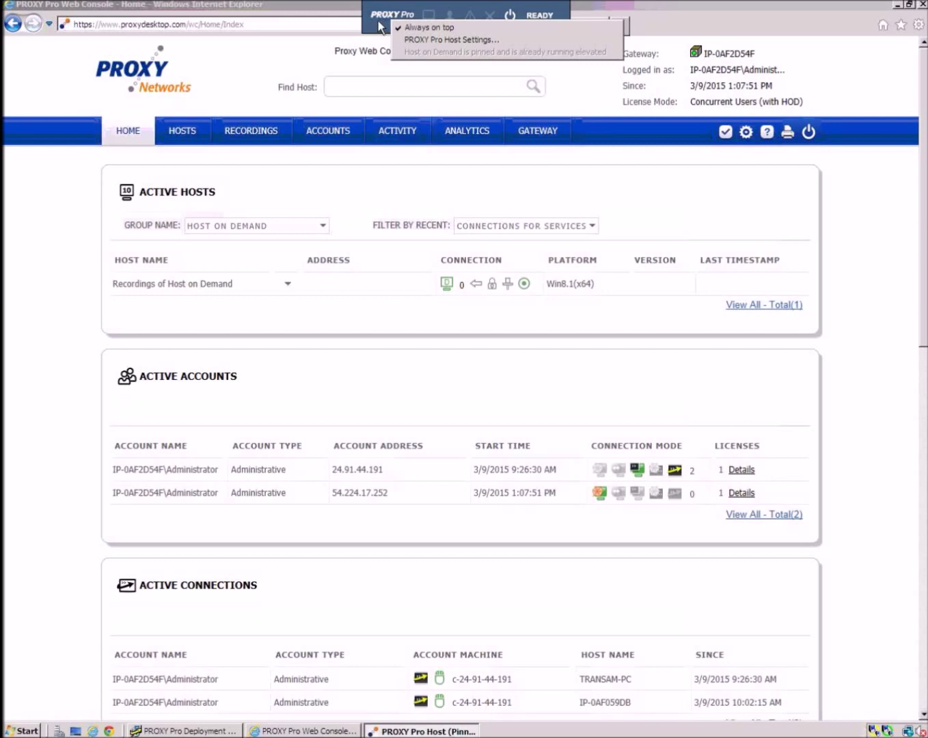
{"action": "left_click", "coordinate": [381, 26]}
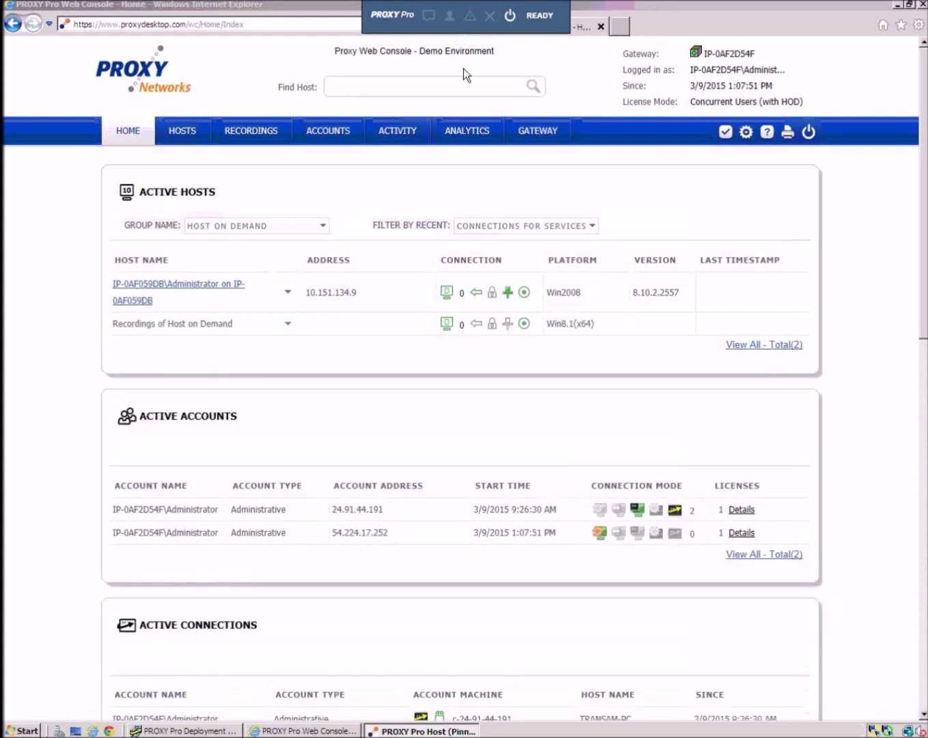
{"action": "left_click", "coordinate": [511, 17]}
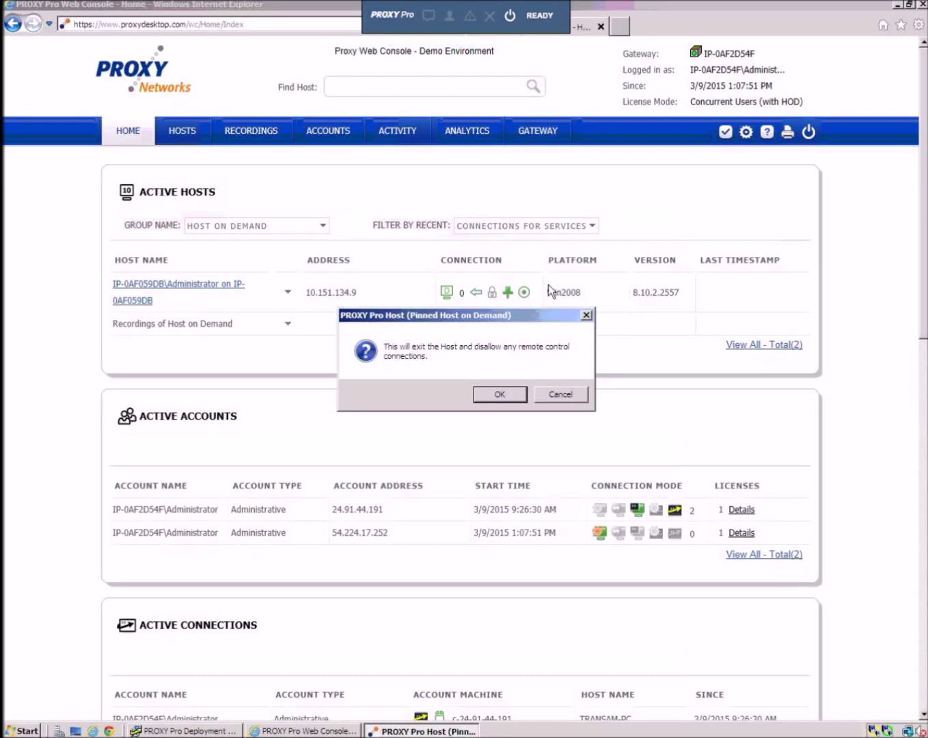
{"action": "left_click", "coordinate": [501, 395]}
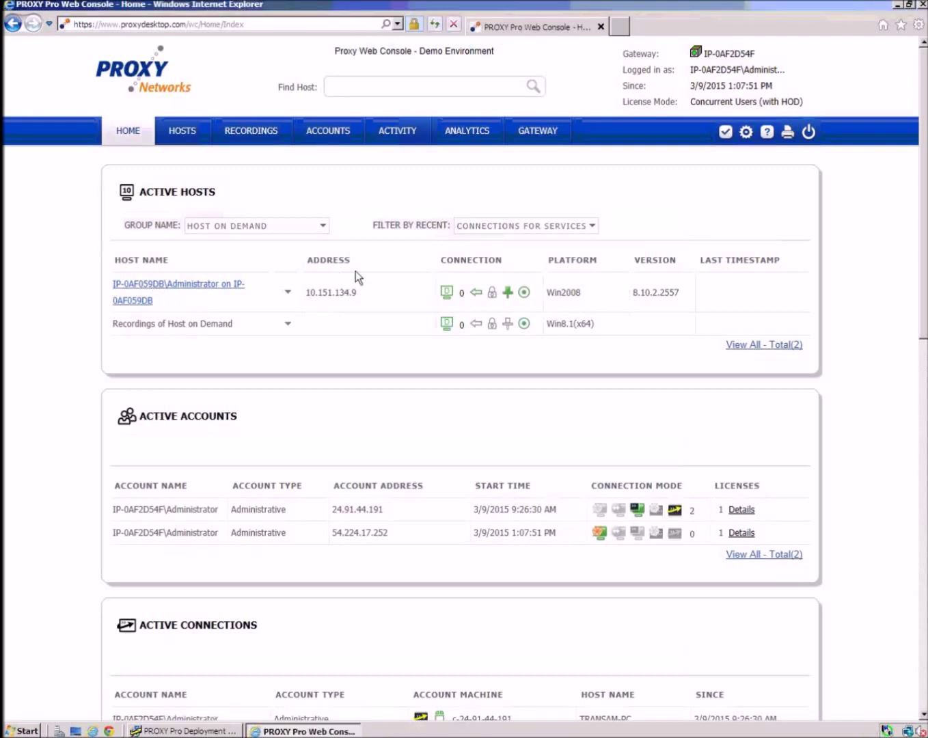
{"action": "left_click", "coordinate": [132, 132]}
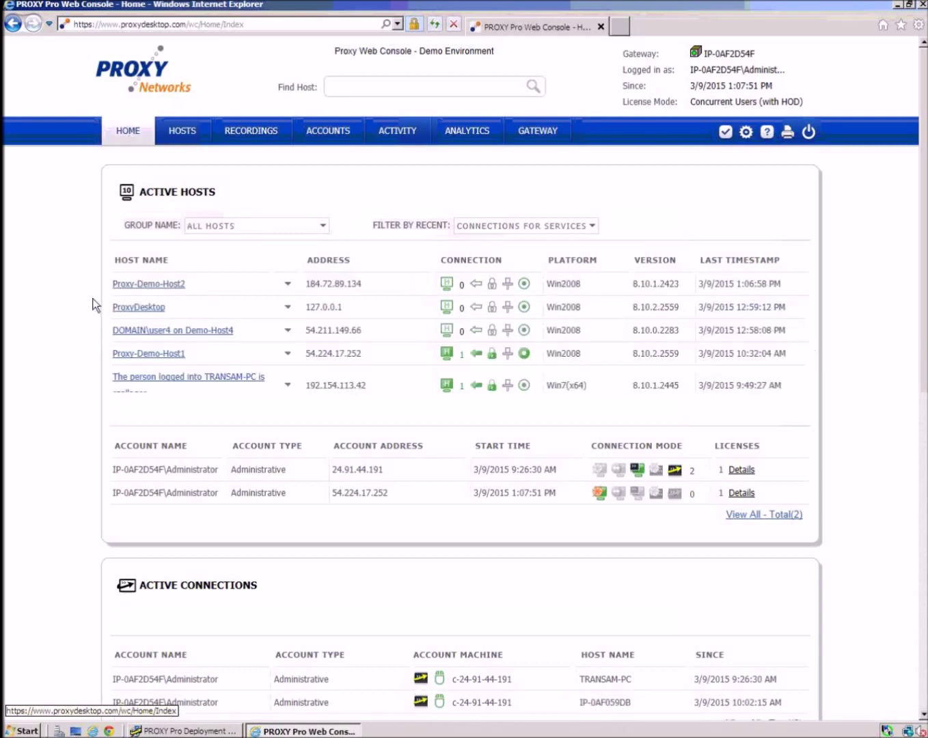
View Manage Gateway Groups under HOSTS, then the web console accounts under ACCOUNTS.
{"action": "left_click", "coordinate": [190, 132]}
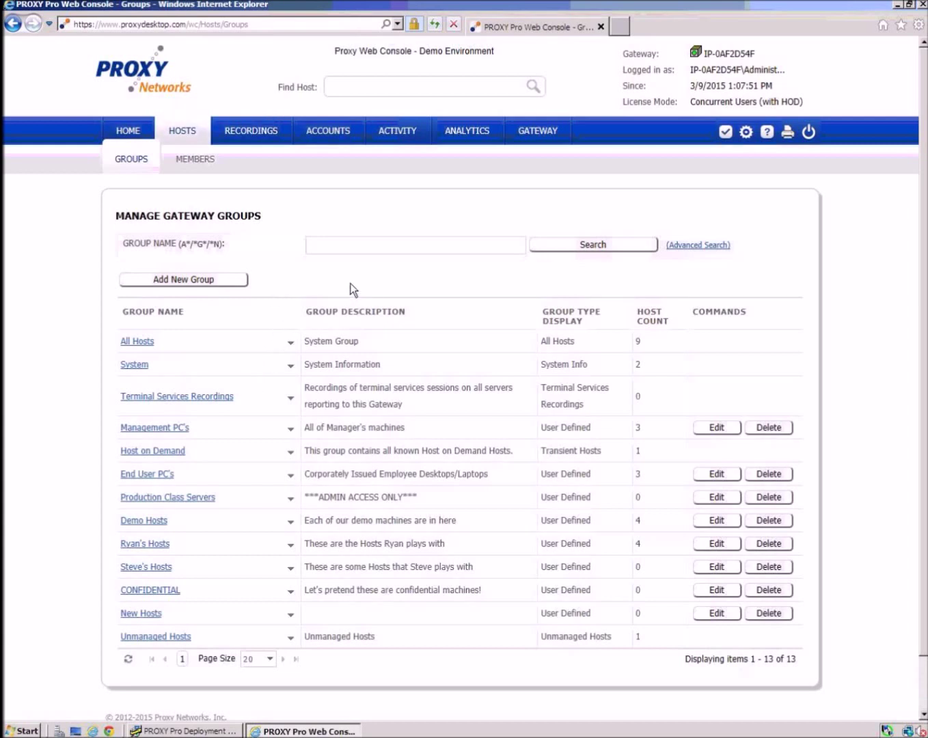
{"action": "left_click", "coordinate": [331, 134]}
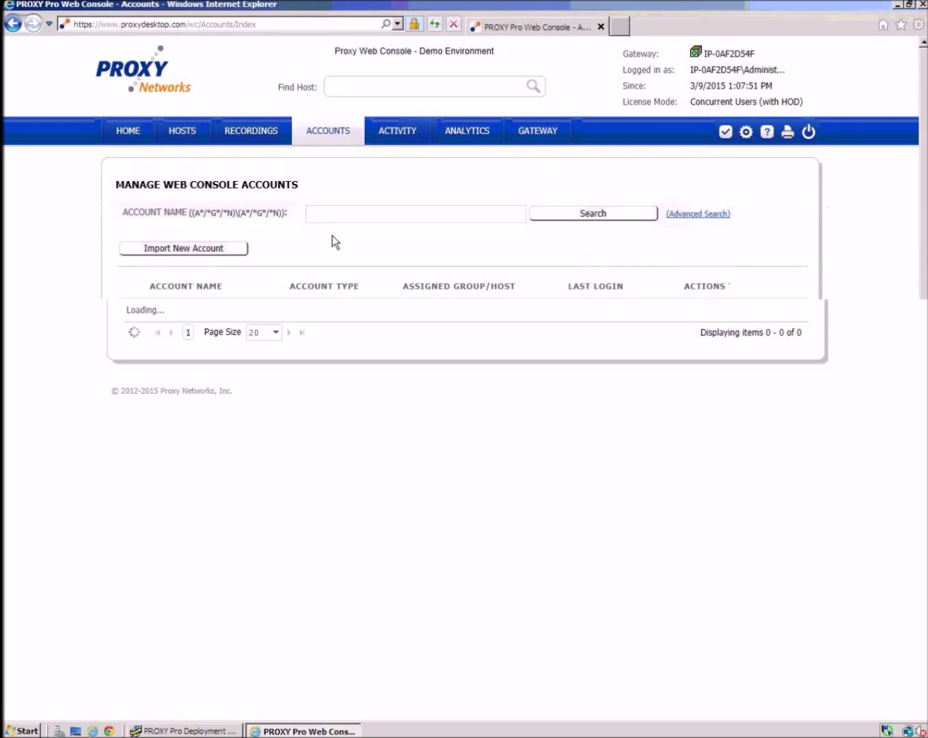
Start importing a new account, entering a Windows user name and resolving it with Check Names.
{"action": "left_click", "coordinate": [217, 249]}
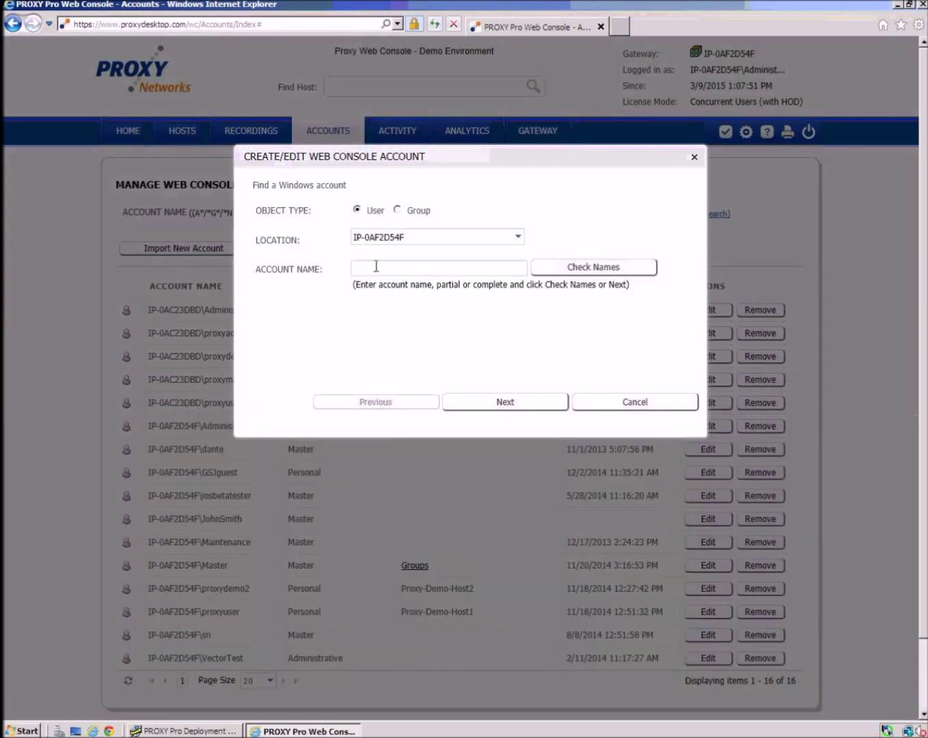
{"action": "left_click", "coordinate": [376, 267]}
{"action": "type", "text": "johnsmith"}
{"action": "left_click", "coordinate": [591, 269]}
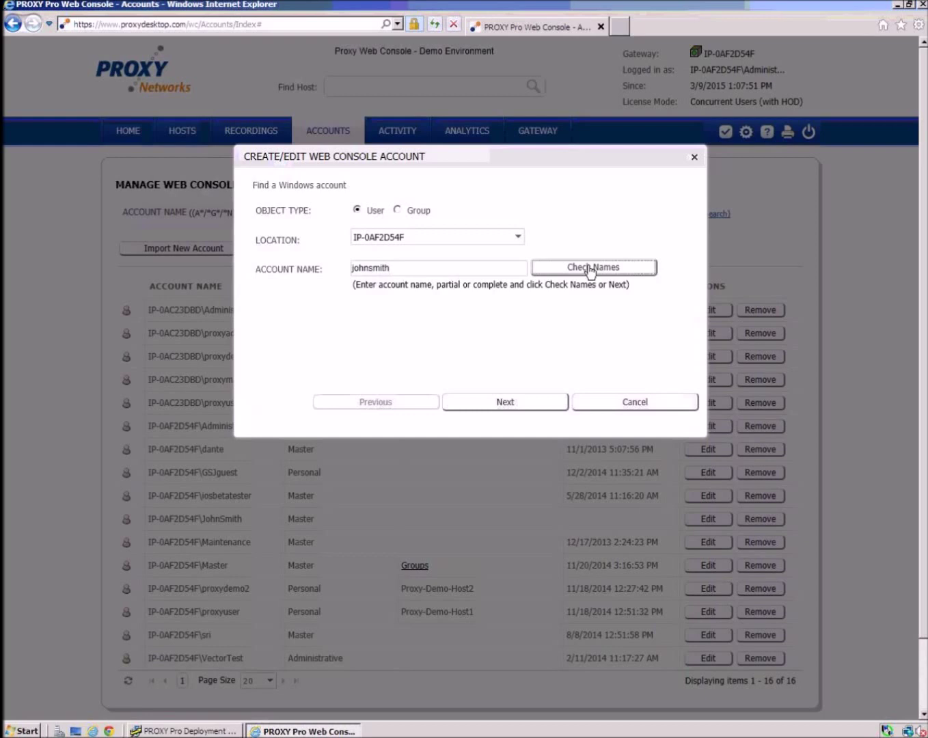
{"action": "left_click", "coordinate": [503, 404]}
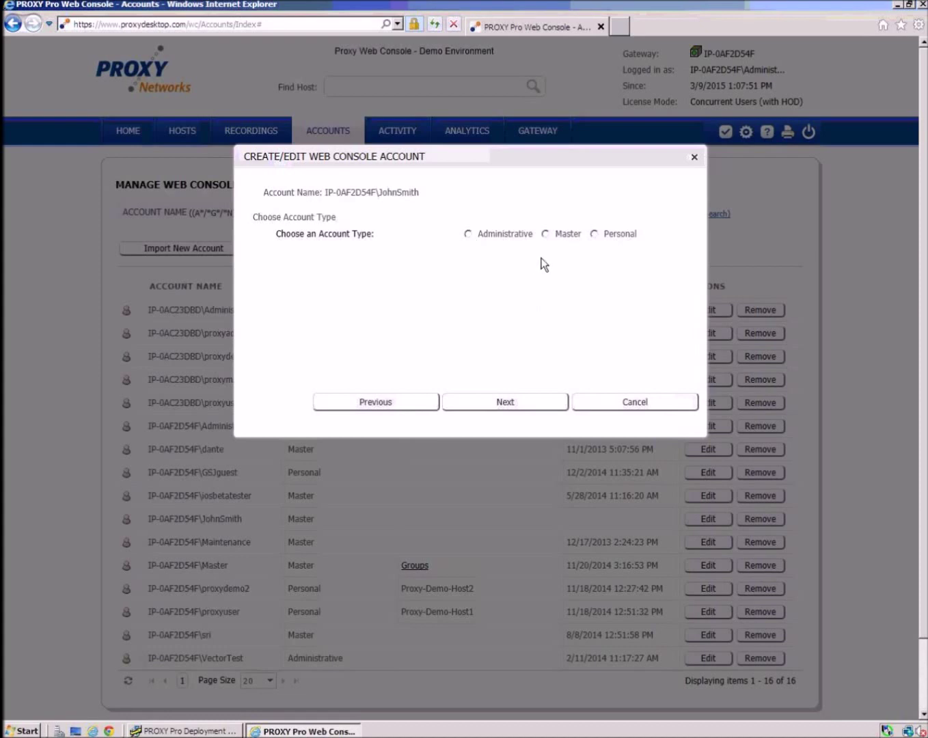
Make the account type Master and grant the Host on Demand and End User PC's groups.
{"action": "left_click", "coordinate": [473, 236]}
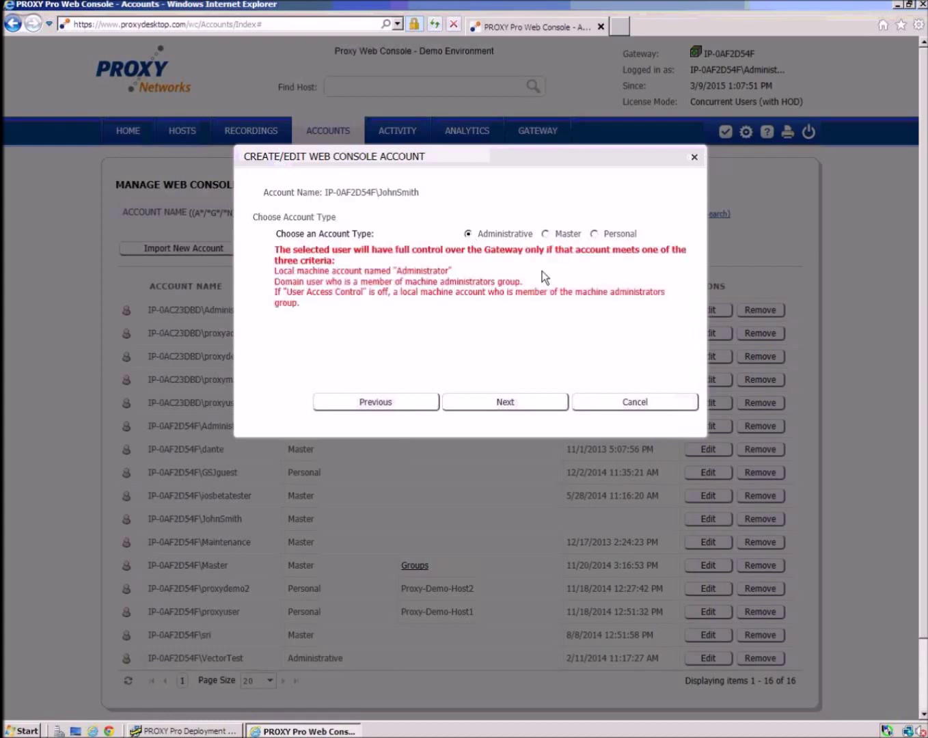
{"action": "left_click", "coordinate": [545, 233]}
{"action": "left_click", "coordinate": [502, 403]}
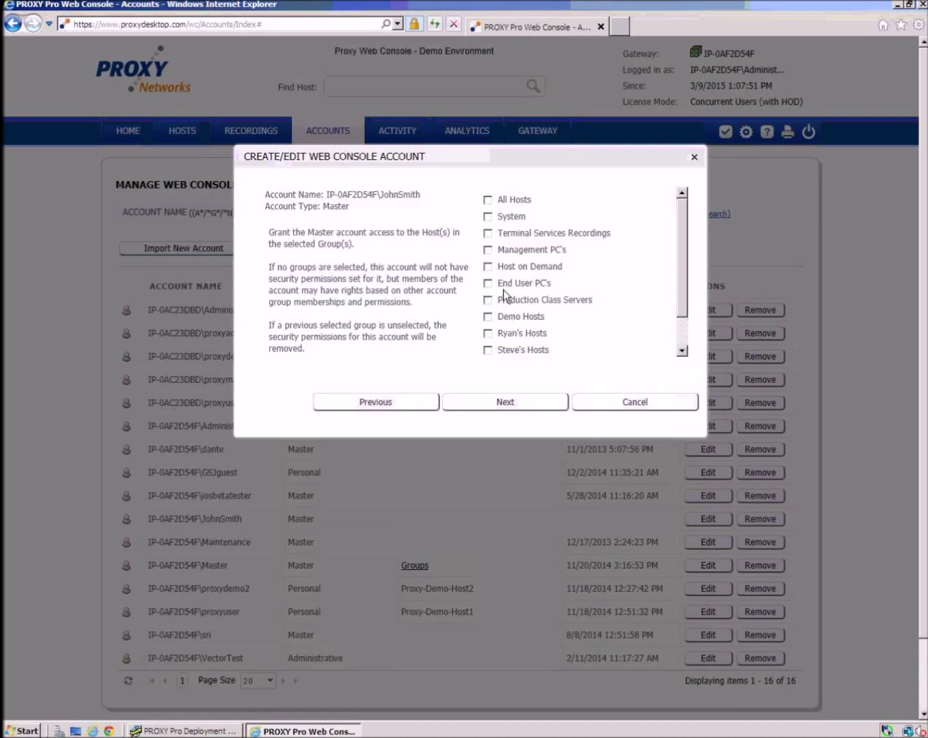
{"action": "left_click", "coordinate": [488, 199]}
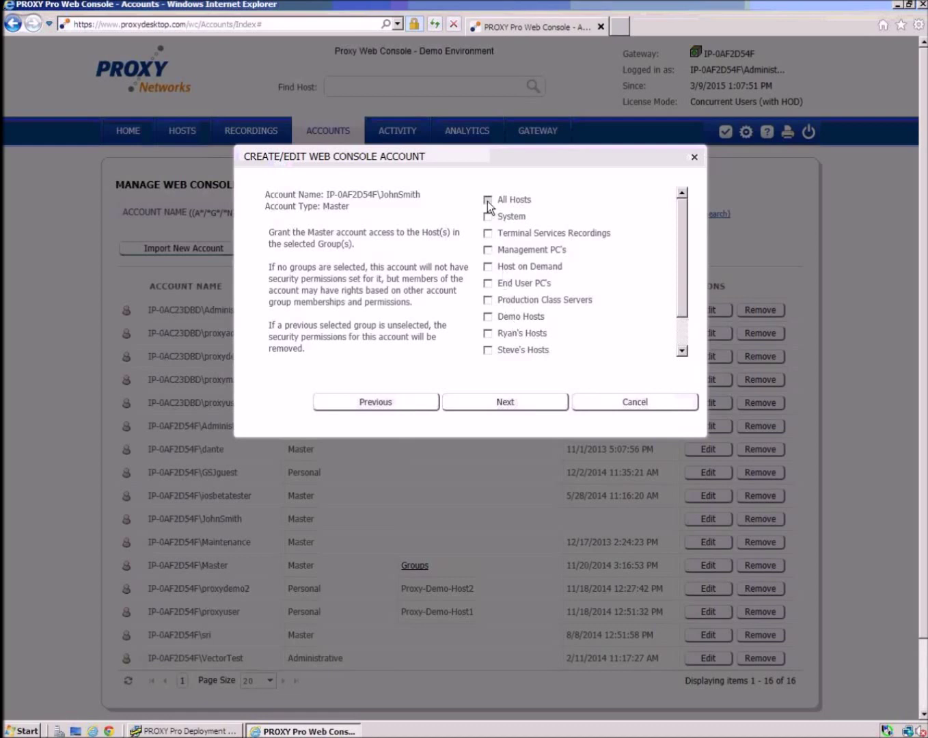
{"action": "left_click", "coordinate": [488, 267]}
{"action": "left_click", "coordinate": [489, 283]}
Review the account's assigned groups, then cancel the account without saving.
{"action": "left_click", "coordinate": [505, 403]}
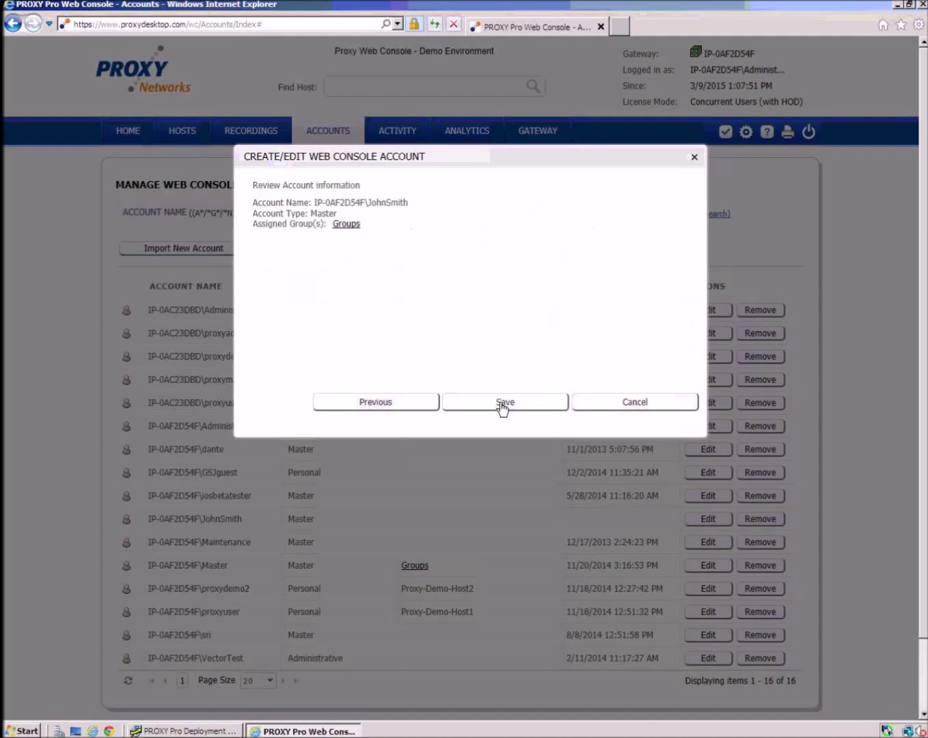
{"action": "left_click", "coordinate": [352, 225]}
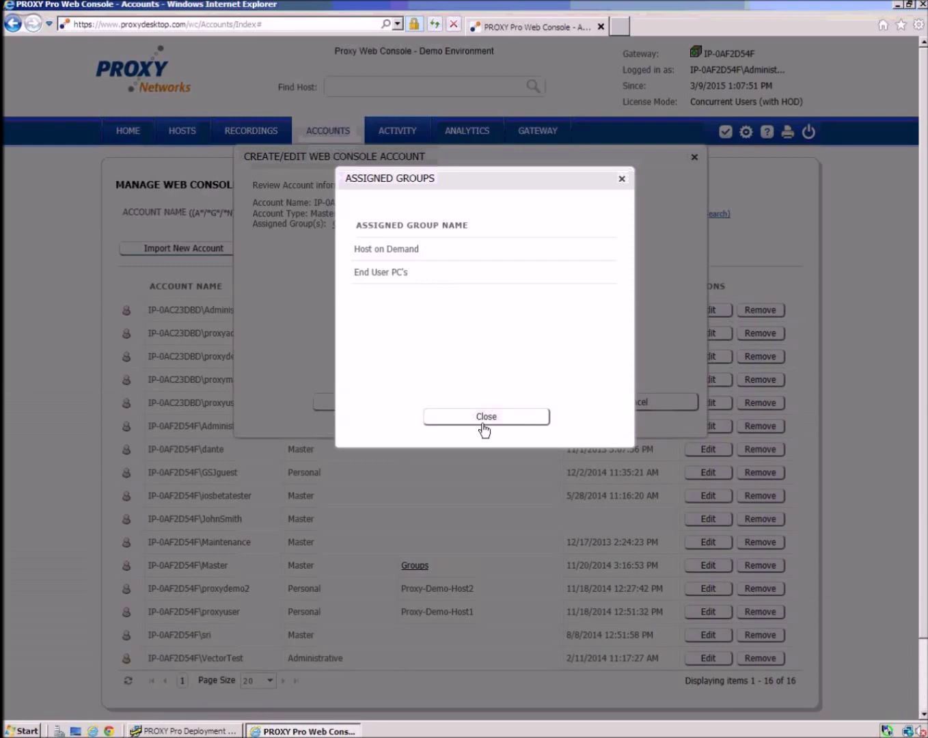
{"action": "left_click", "coordinate": [488, 425]}
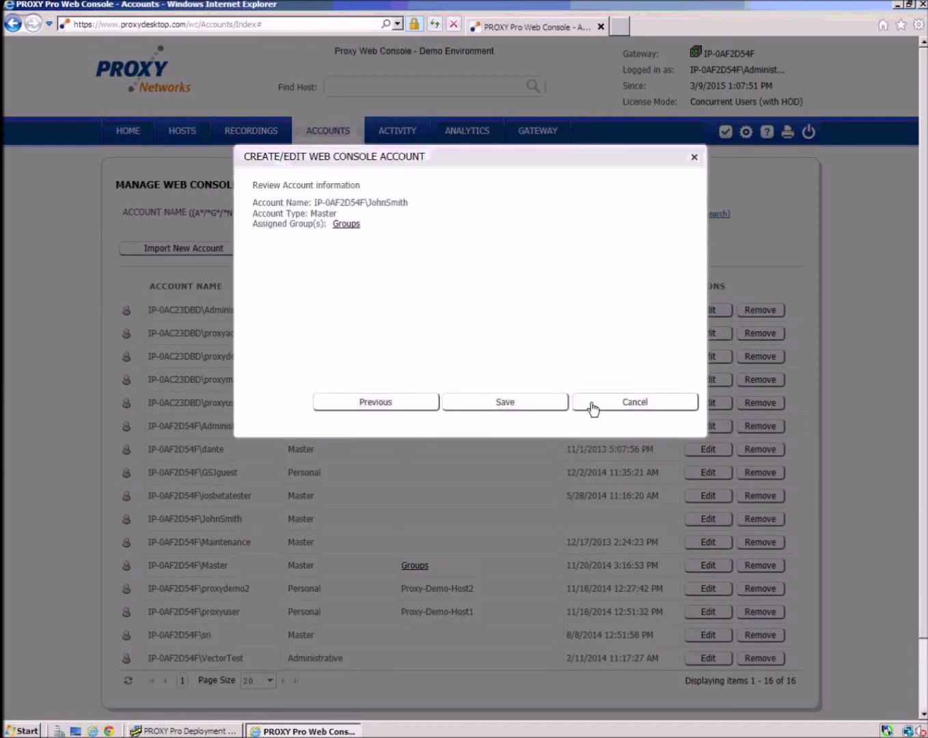
{"action": "left_click", "coordinate": [635, 403]}
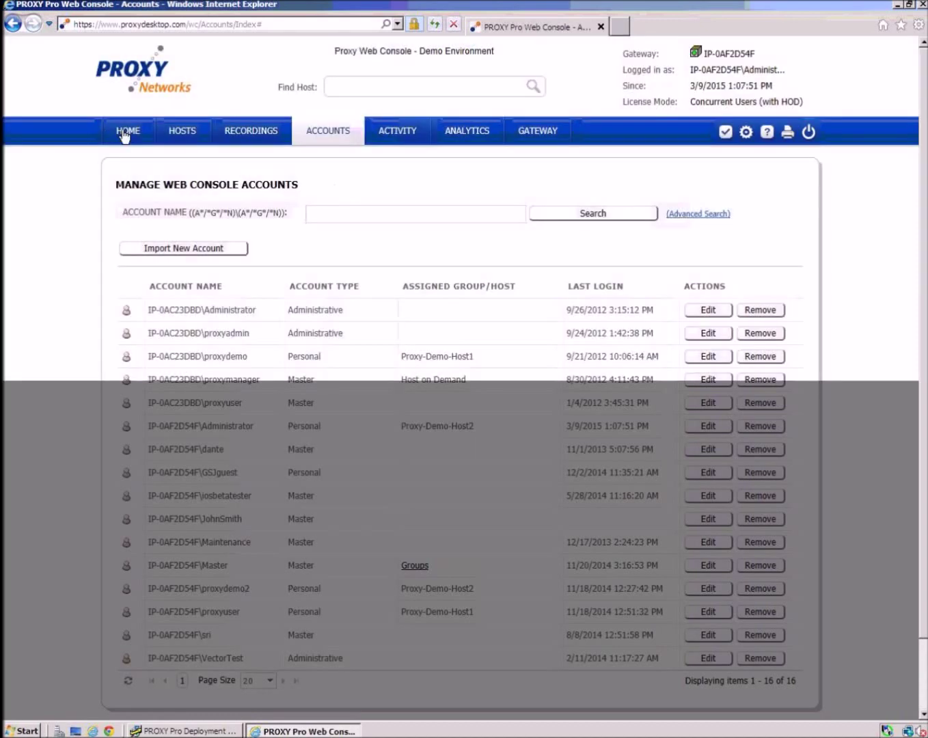
Search the home page for *host4* and launch Remote Desktop to the found Demo-Host4.
{"action": "left_click", "coordinate": [126, 132]}
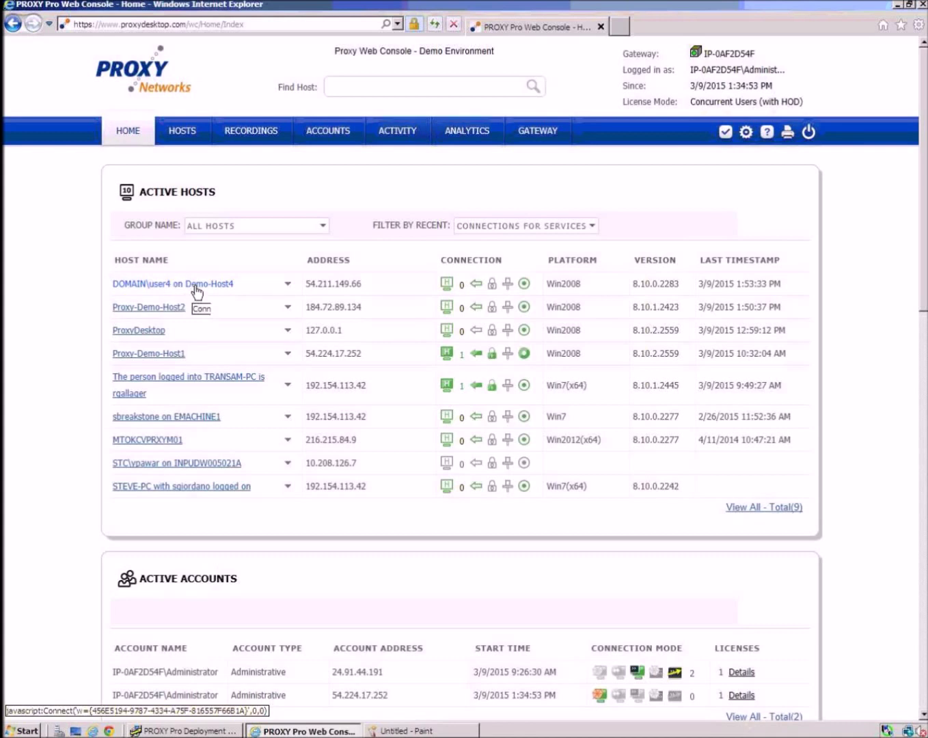
{"action": "left_click", "coordinate": [395, 83]}
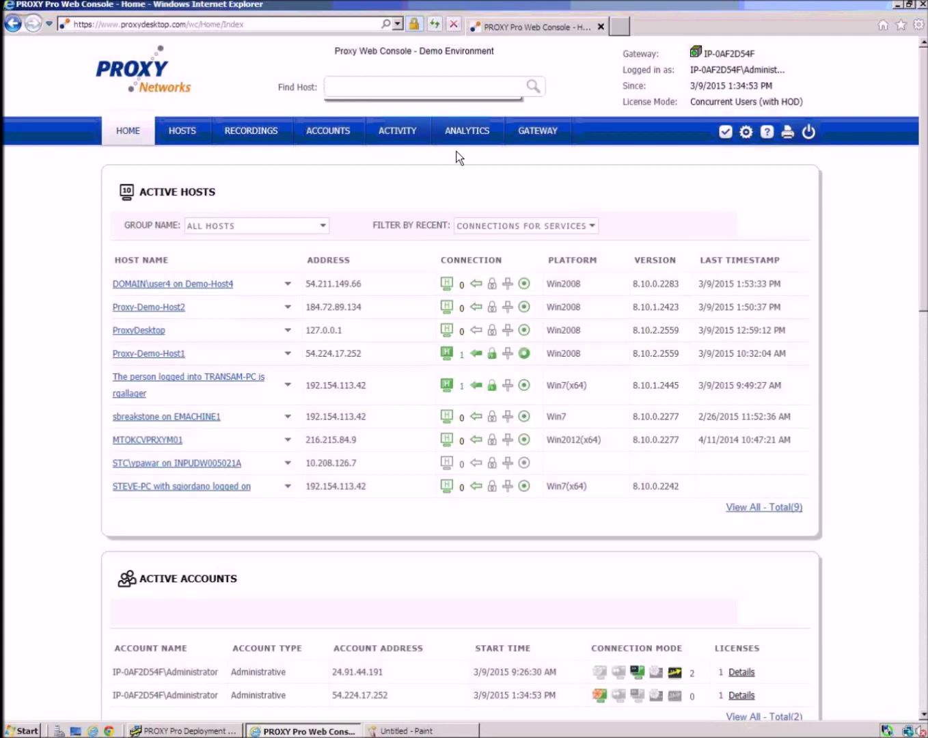
{"action": "type", "text": "*hom"}
{"action": "key", "text": "BackSpace"}
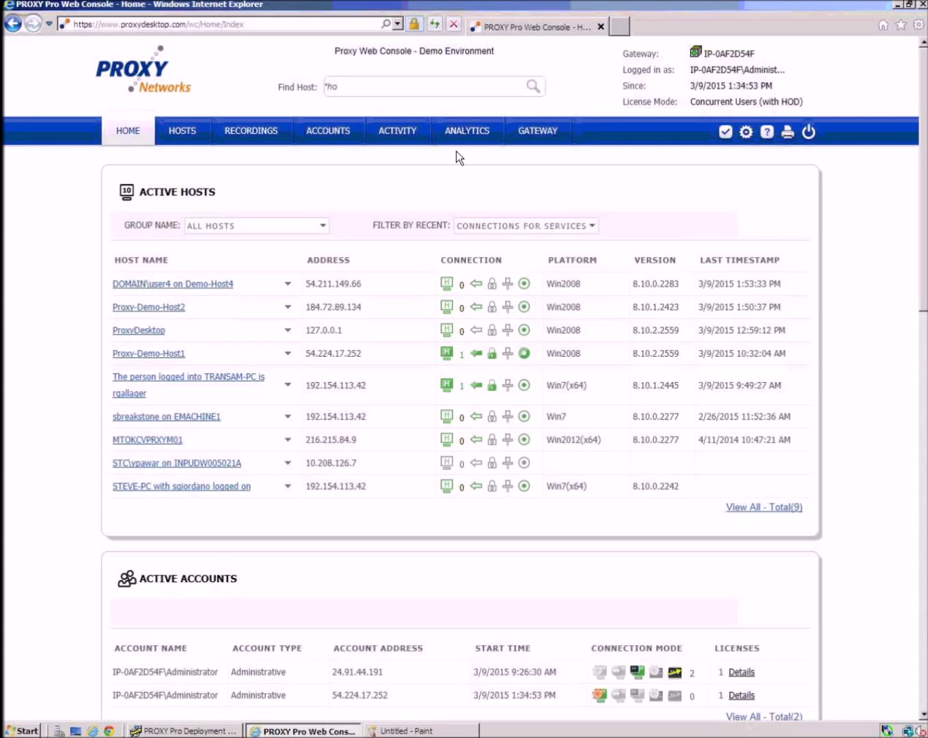
{"action": "type", "text": "st$"}
{"action": "type", "text": "*"}
{"action": "key", "text": "Return"}
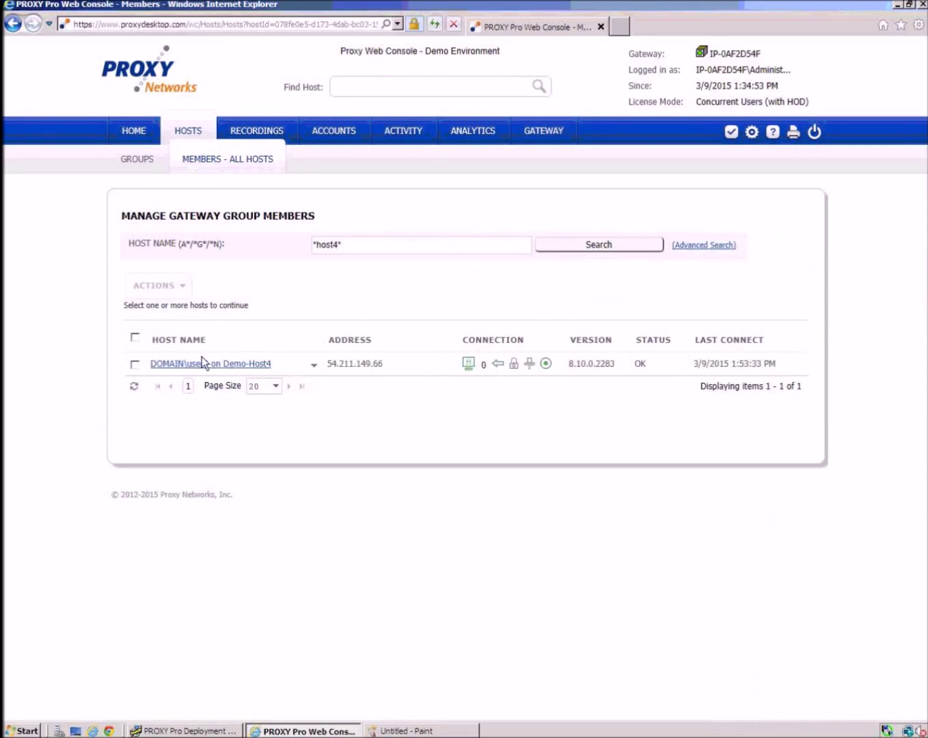
{"action": "left_click", "coordinate": [246, 365]}
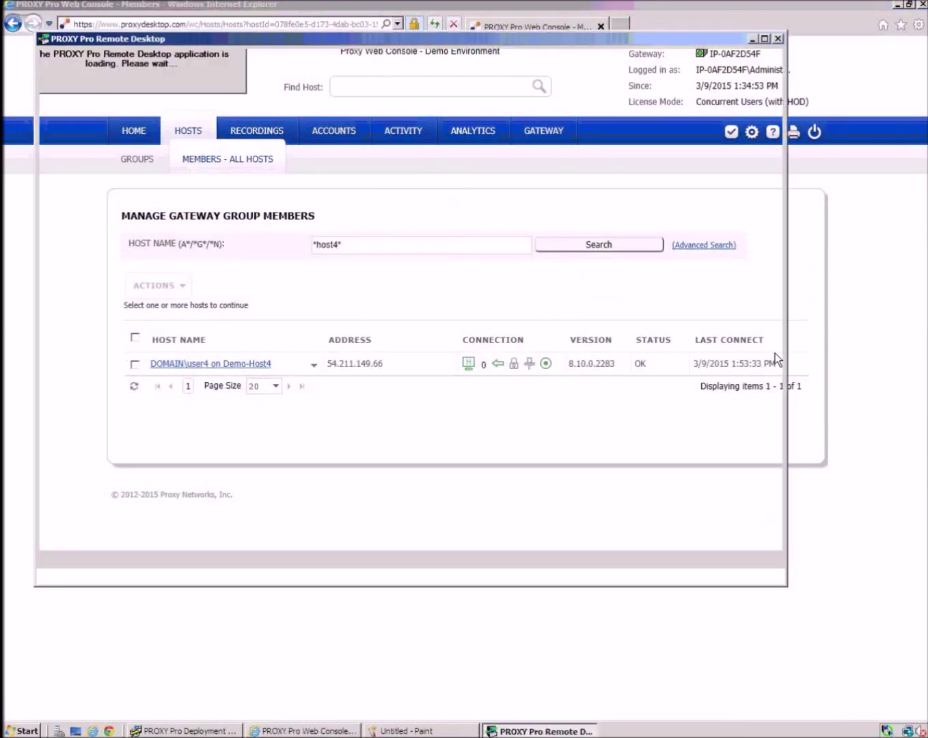
Connect with the host password, try Fit to window and Fit 1-to-1, then release input control.
{"action": "type", "text": "******"}
{"action": "key", "text": "Return"}
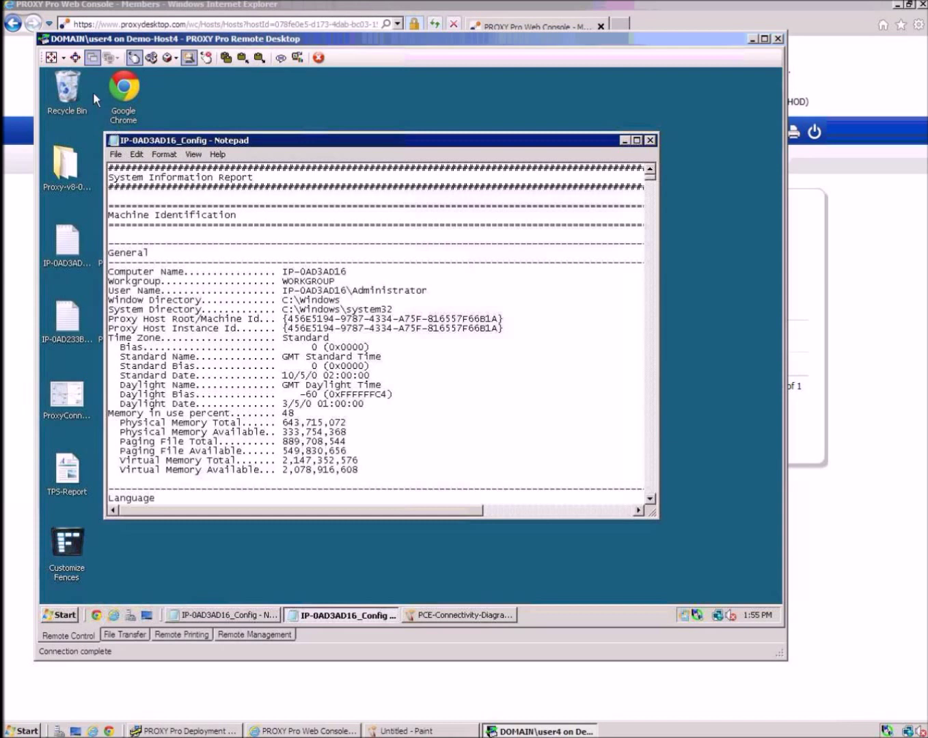
{"action": "left_click", "coordinate": [76, 59]}
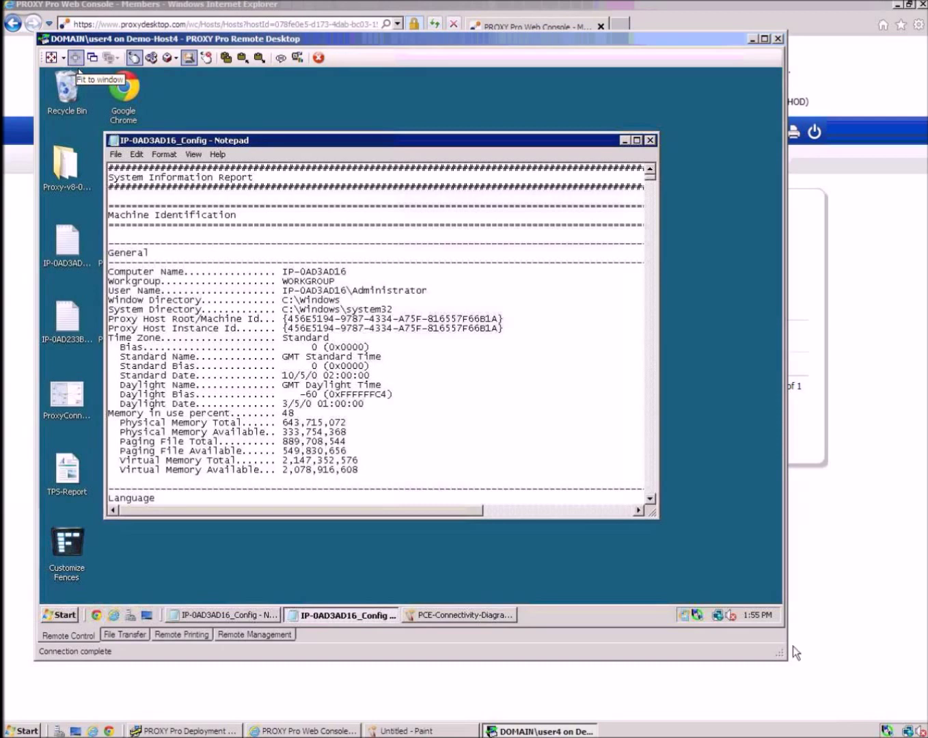
{"action": "left_click_drag", "start_coordinate": [784, 657], "coordinate": [685, 566]}
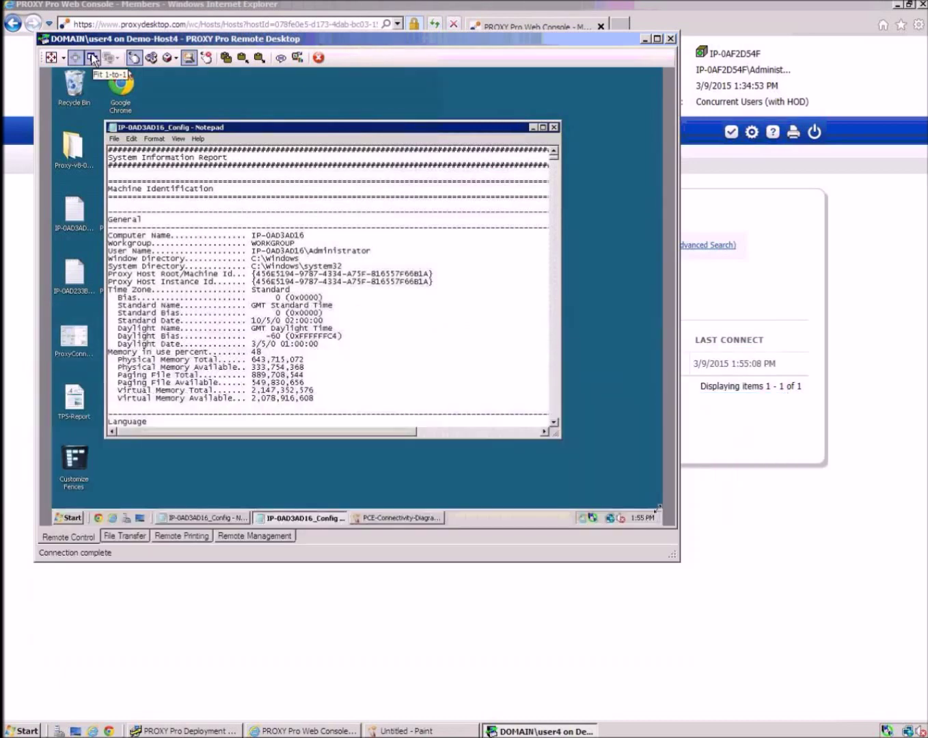
{"action": "left_click", "coordinate": [93, 58]}
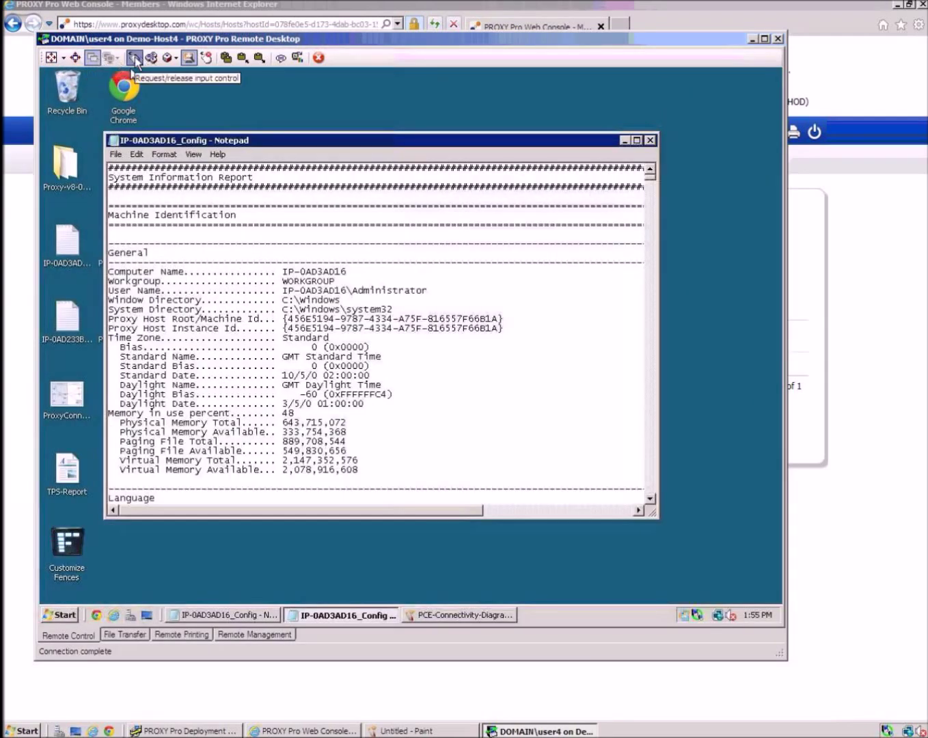
{"action": "left_click", "coordinate": [135, 60]}
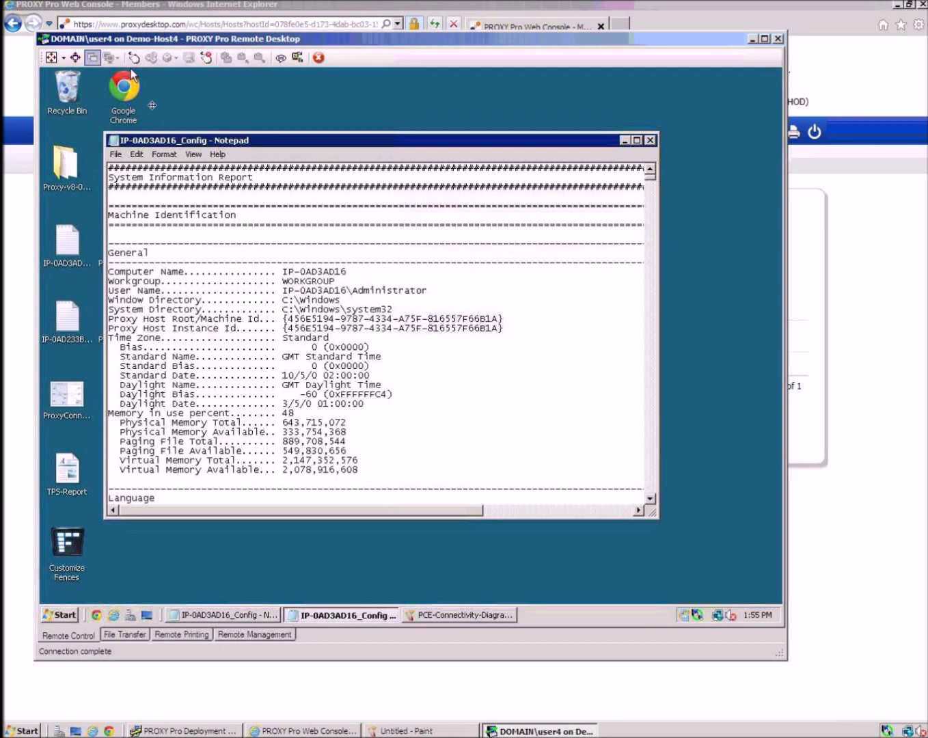
Retake input control, send Alt+PrintScreen to Demo-Host4, and suppress the host's keyboard and mouse.
{"action": "left_click", "coordinate": [136, 59]}
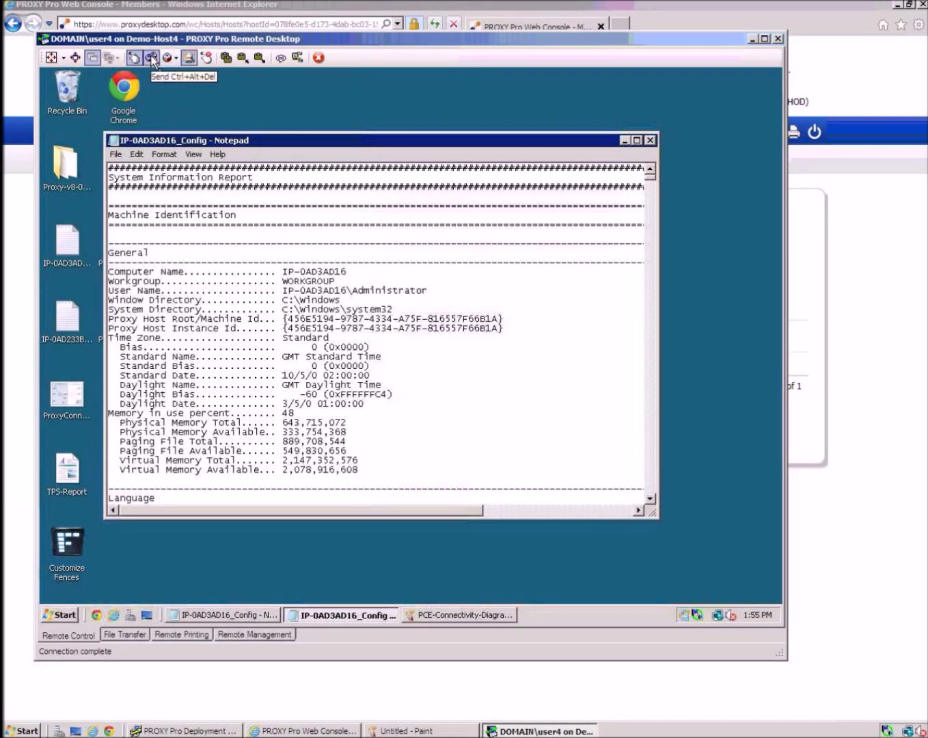
{"action": "left_click", "coordinate": [171, 59]}
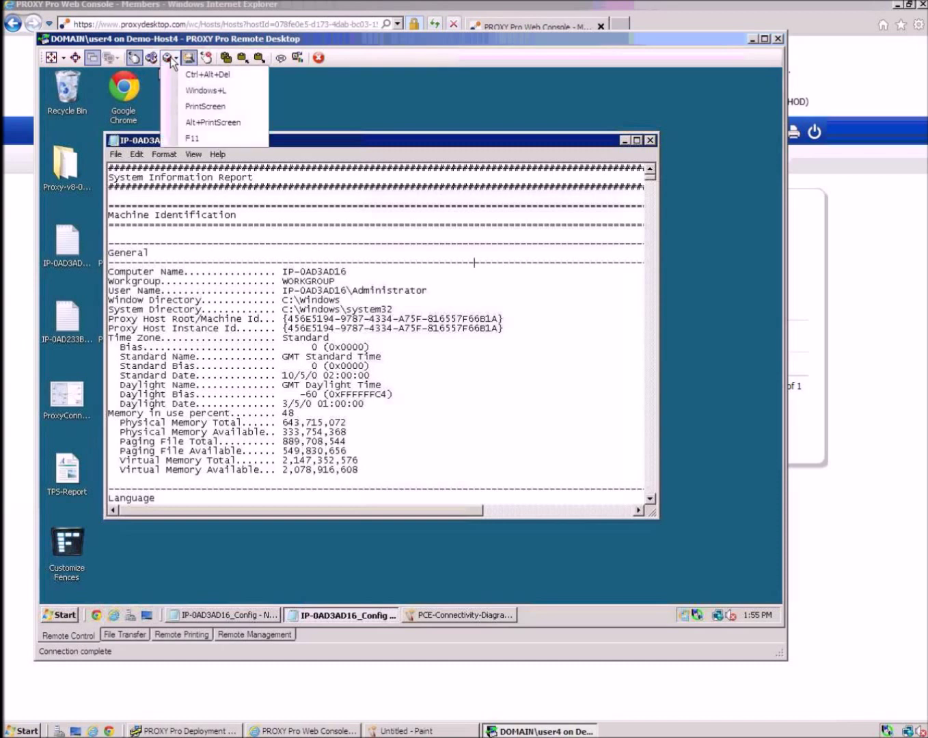
{"action": "left_click", "coordinate": [217, 125]}
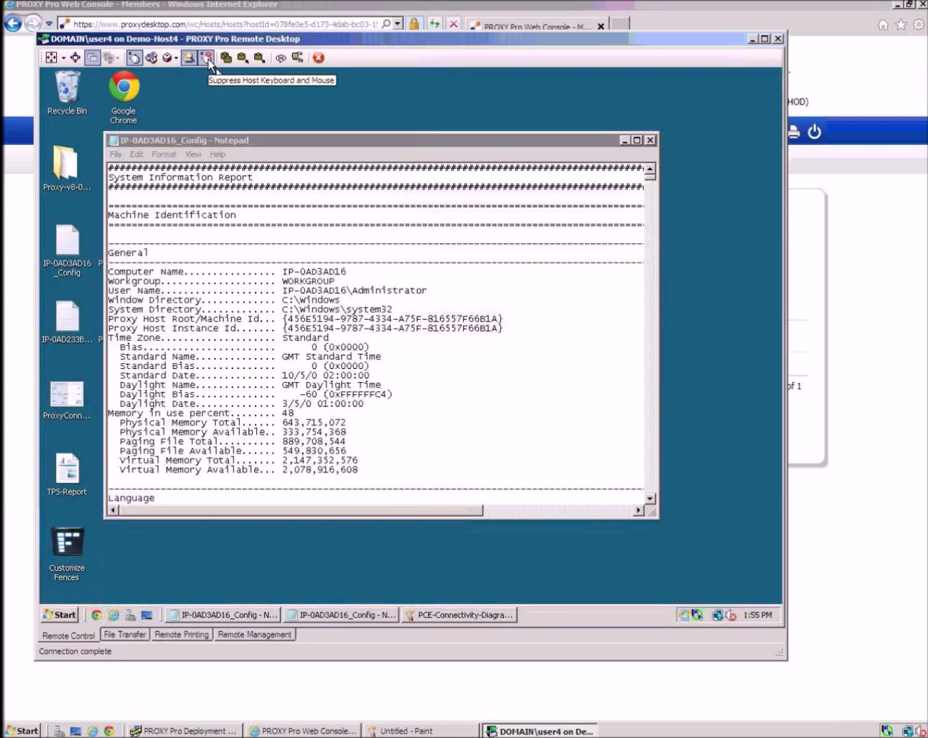
{"action": "left_click", "coordinate": [227, 57]}
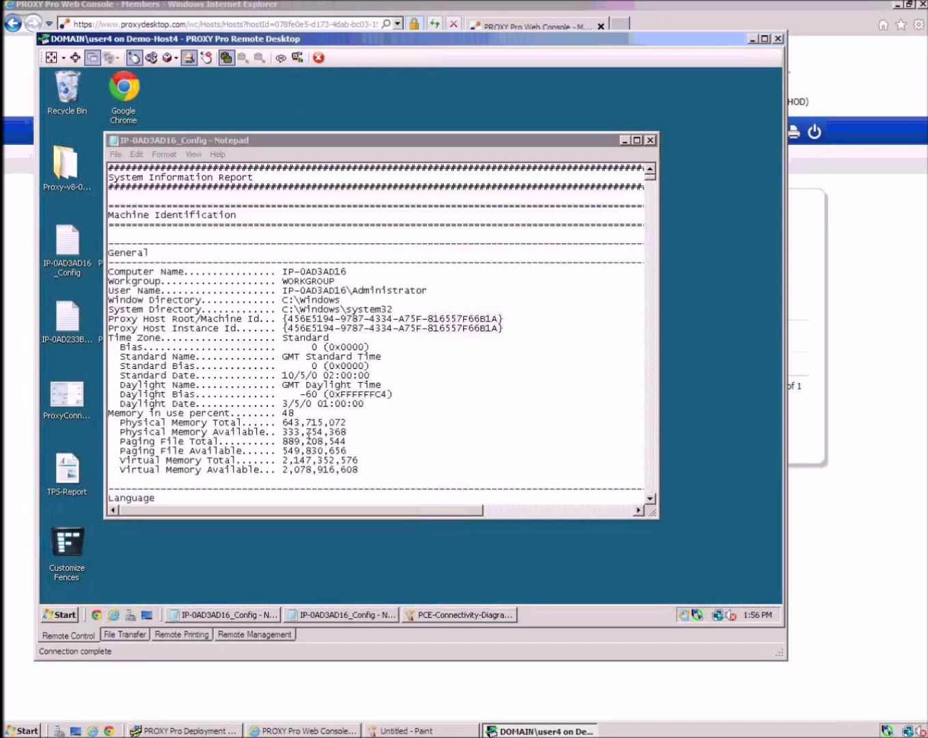
Copy TPS-Report11-2-2012.rtf from the remote C: drive into the local $Recycle.Bin user subfolder.
{"action": "left_click", "coordinate": [128, 634]}
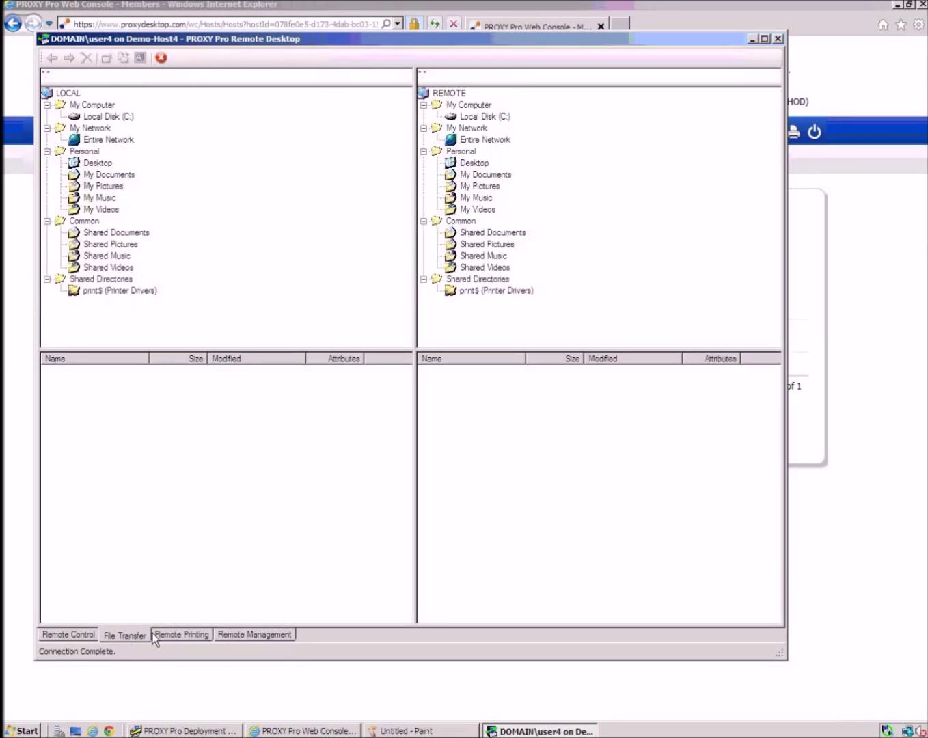
{"action": "left_click", "coordinate": [110, 116]}
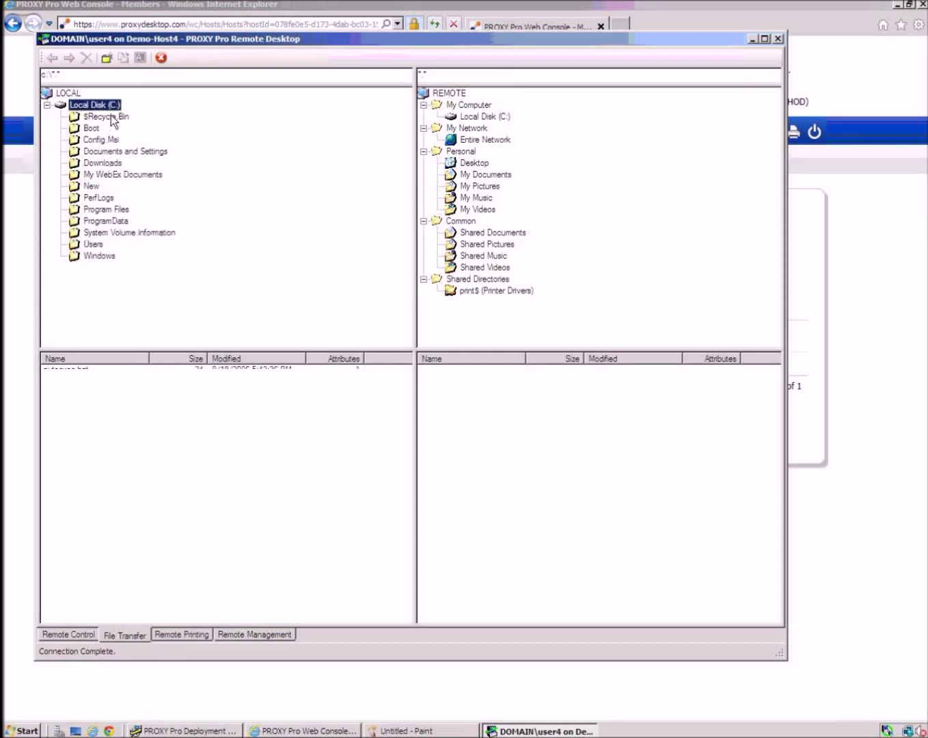
{"action": "left_click", "coordinate": [487, 116]}
{"action": "left_click", "coordinate": [108, 154]}
{"action": "left_click", "coordinate": [365, 378]}
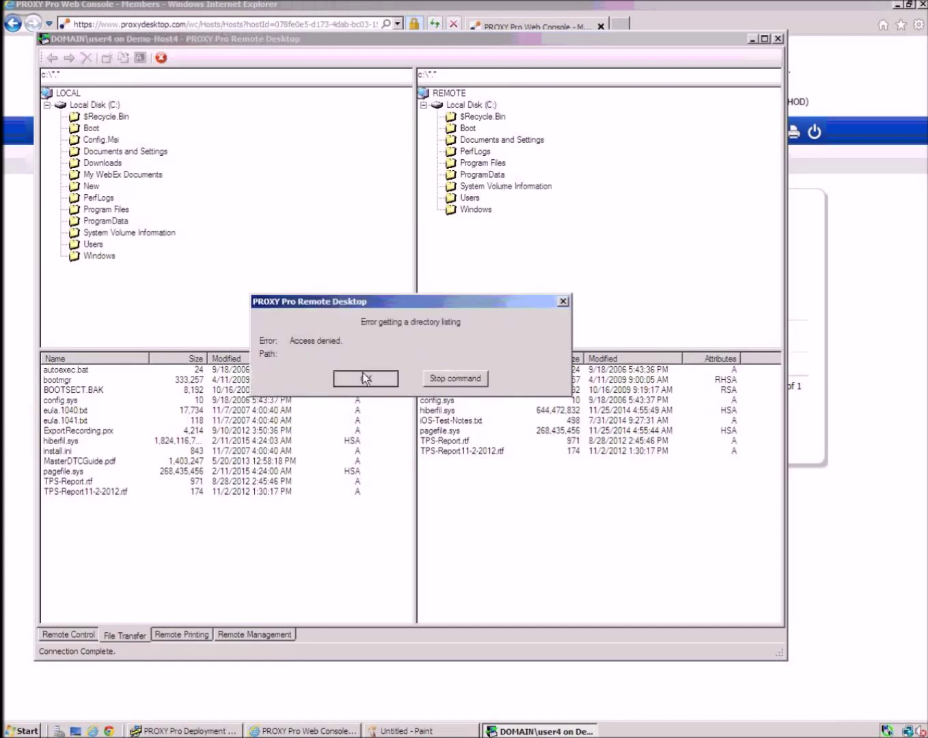
{"action": "left_click", "coordinate": [102, 116]}
{"action": "left_click", "coordinate": [170, 152]}
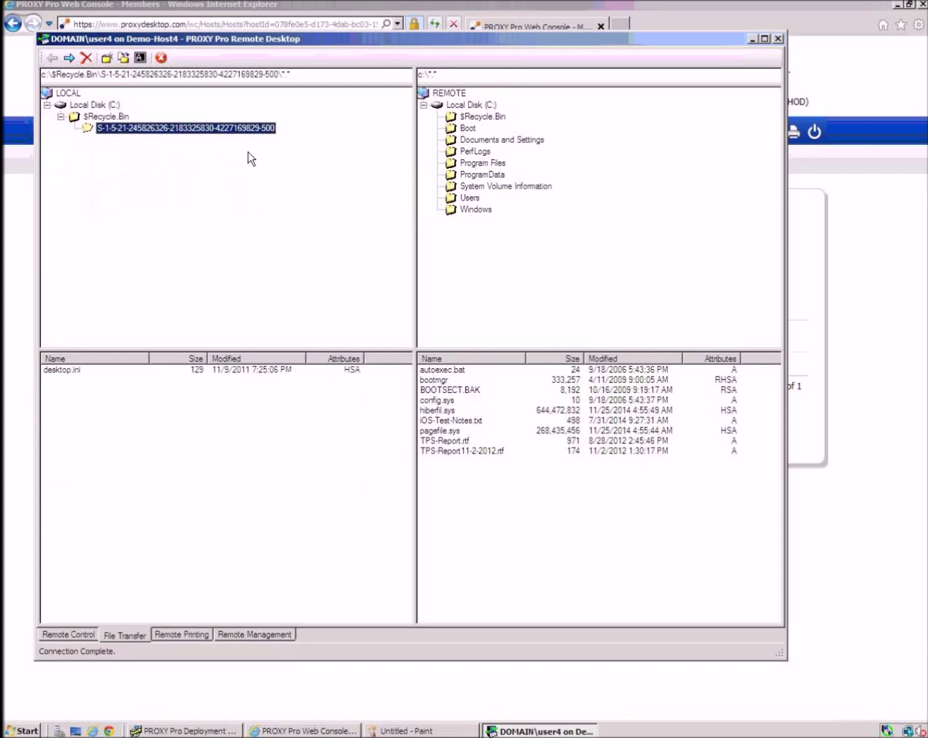
{"action": "left_click_drag", "start_coordinate": [448, 449], "coordinate": [259, 451]}
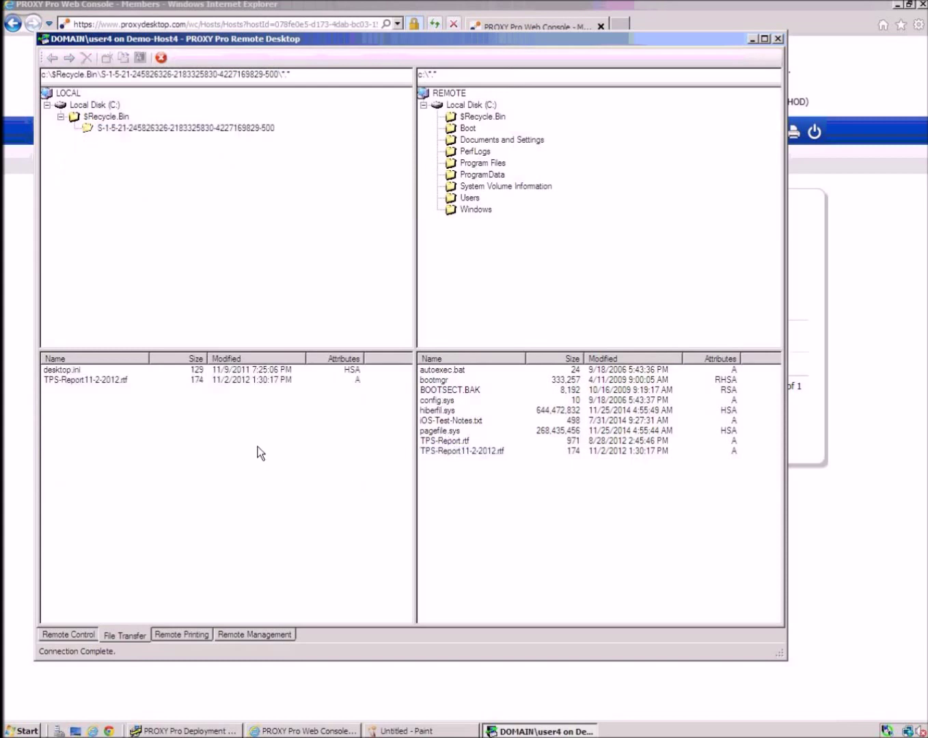
Browse the remote processes, services, event logs, registry, software and hardware, then resume remote control.
{"action": "left_click", "coordinate": [263, 637]}
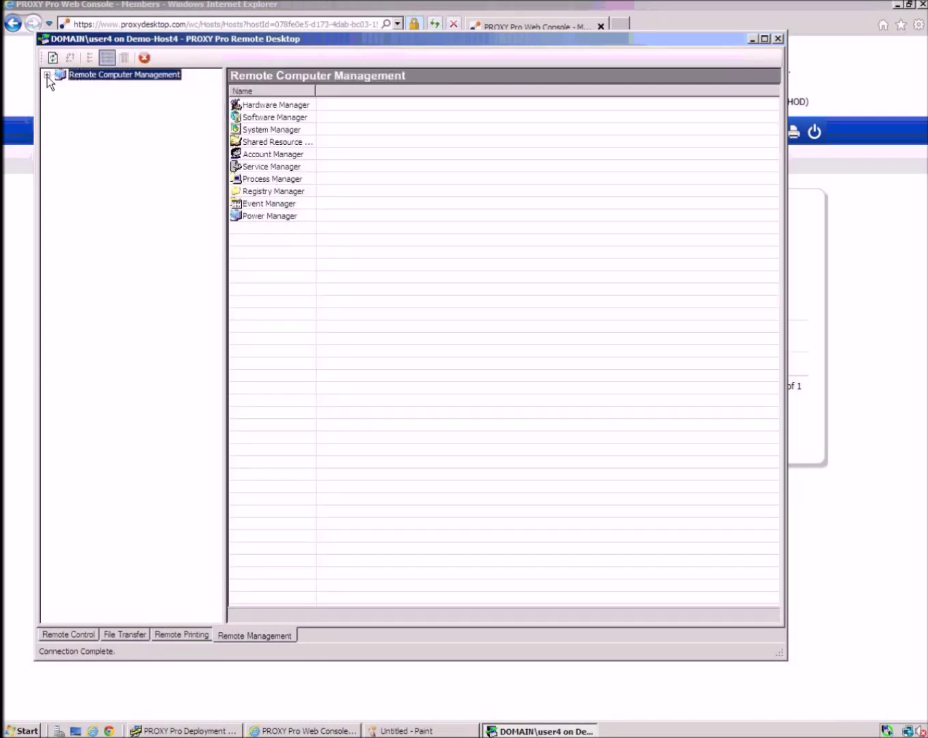
{"action": "left_click", "coordinate": [46, 76]}
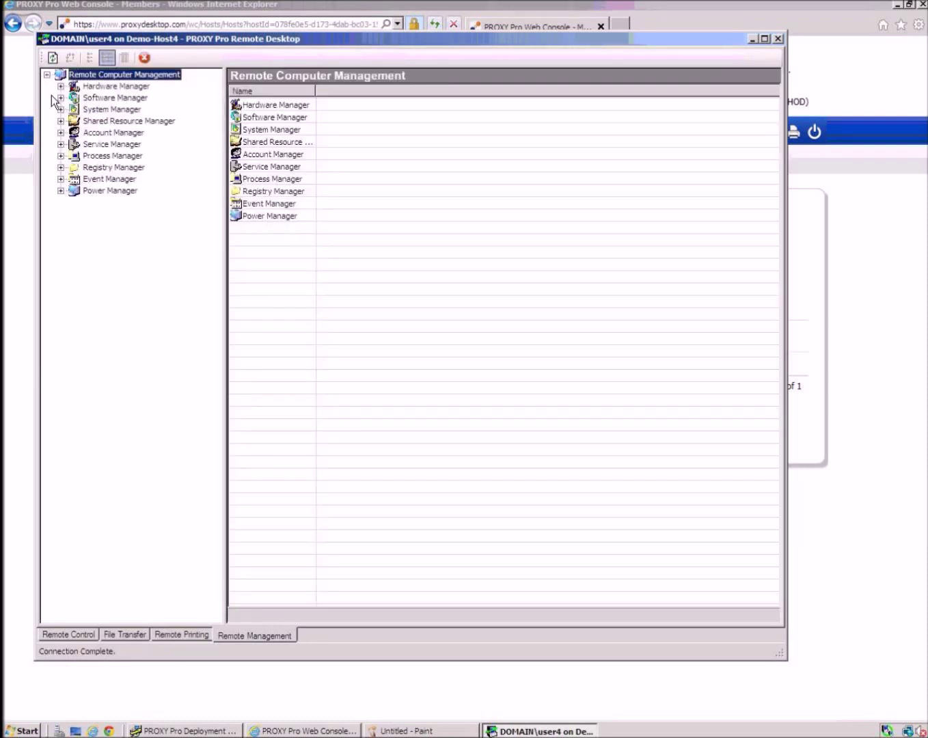
{"action": "left_click", "coordinate": [61, 155]}
{"action": "left_click", "coordinate": [61, 145]}
{"action": "left_click", "coordinate": [61, 214]}
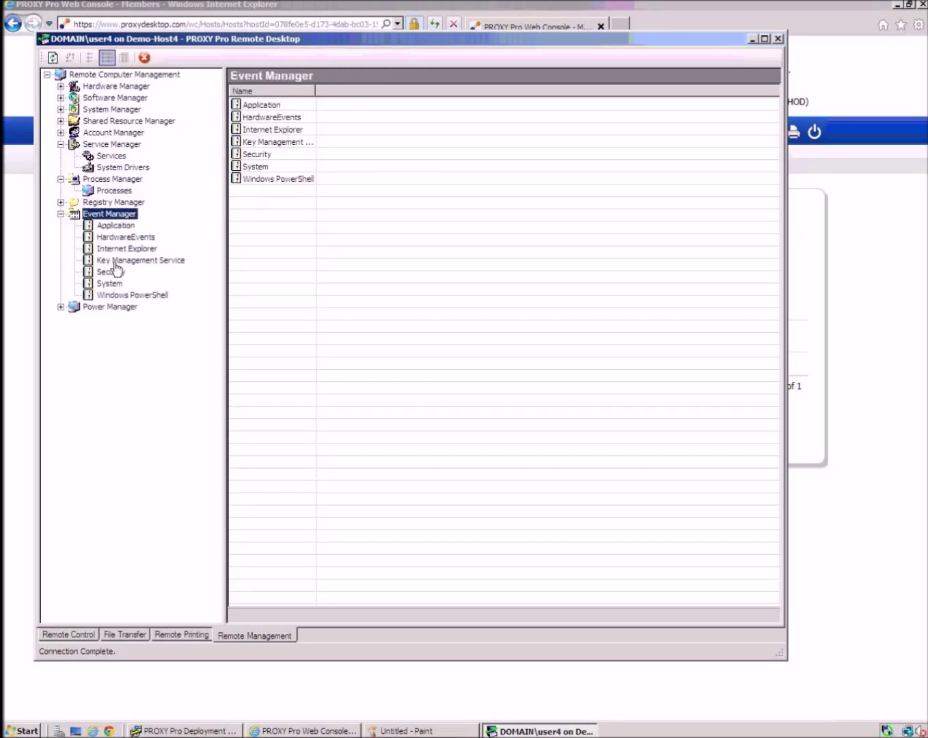
{"action": "left_click", "coordinate": [61, 202]}
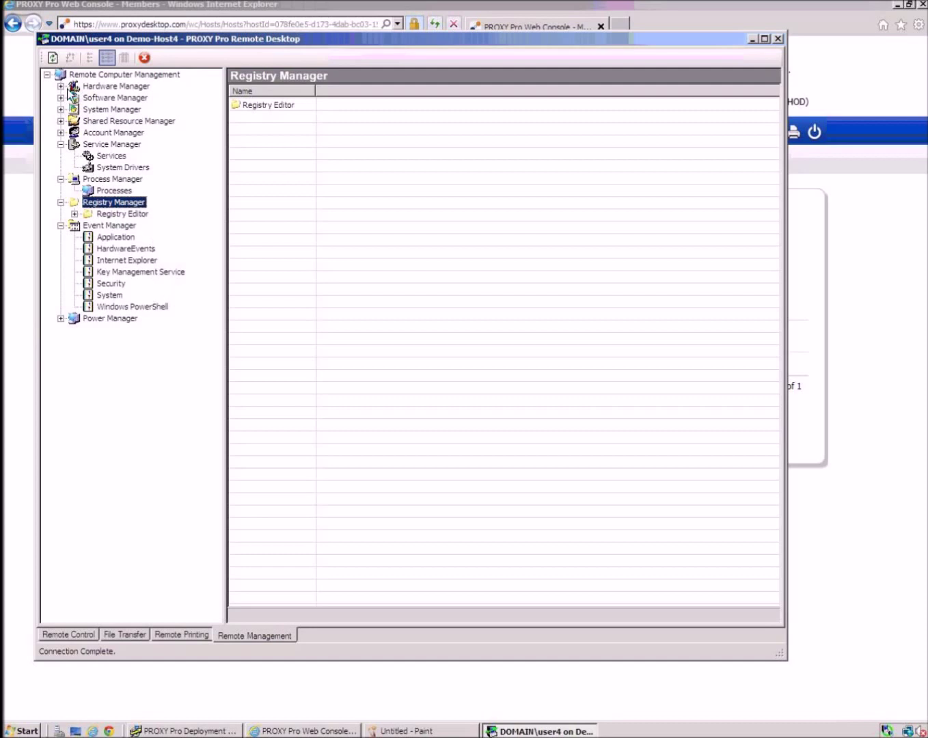
{"action": "left_click", "coordinate": [61, 97]}
{"action": "left_click", "coordinate": [60, 86]}
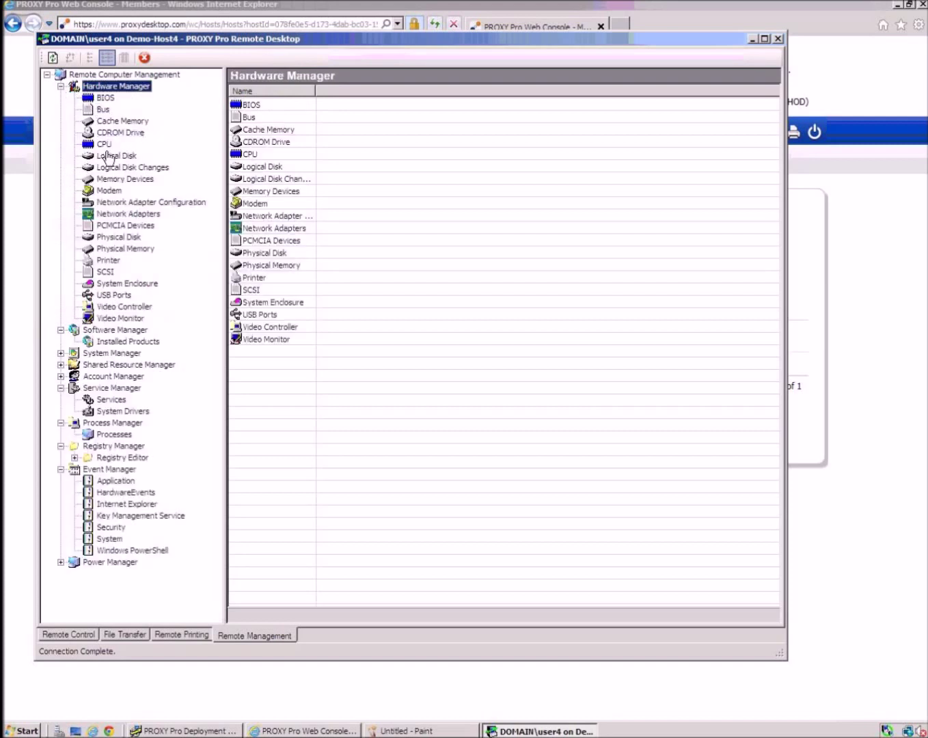
{"action": "left_click", "coordinate": [77, 636]}
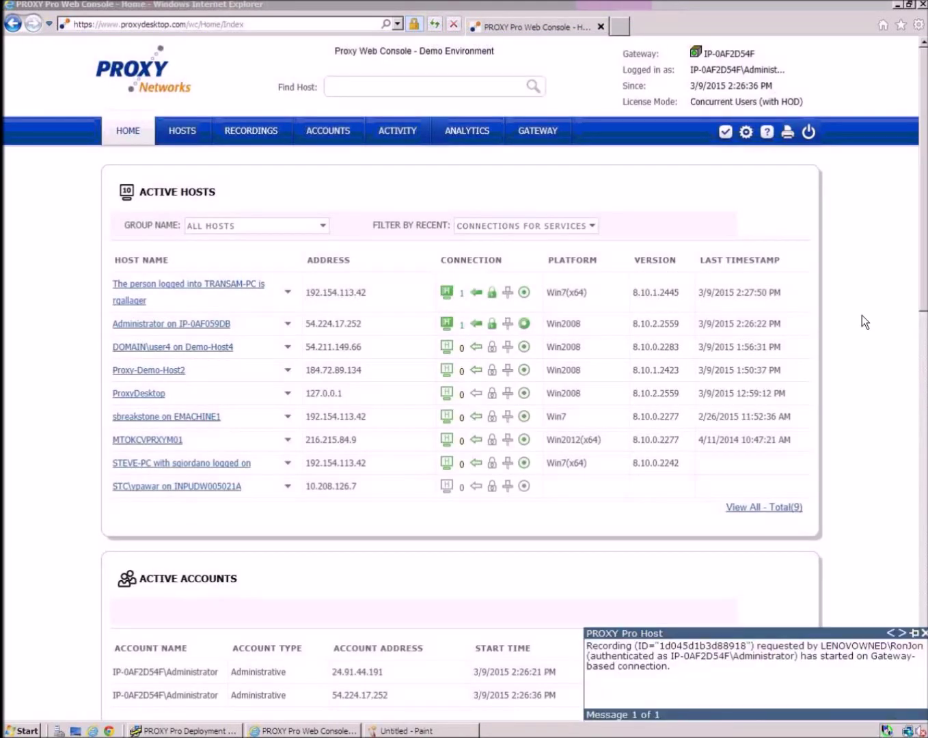
Open PROXY Pro Host Settings from the tray icon and view its Access permission options.
{"action": "left_click", "coordinate": [863, 316]}
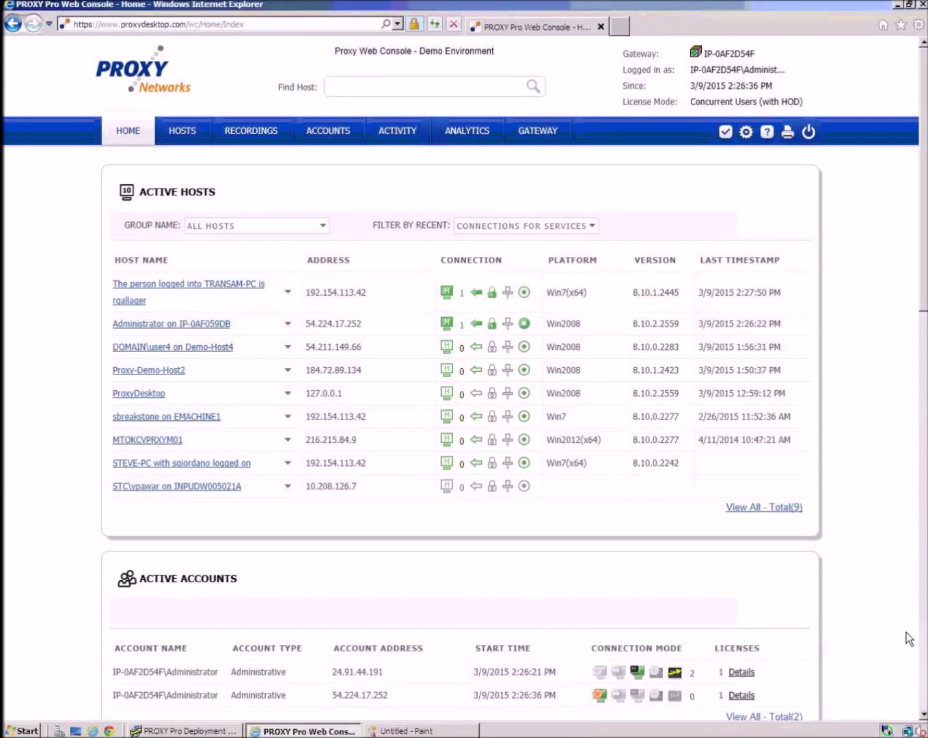
{"action": "right_click", "coordinate": [887, 729]}
{"action": "left_click", "coordinate": [853, 722]}
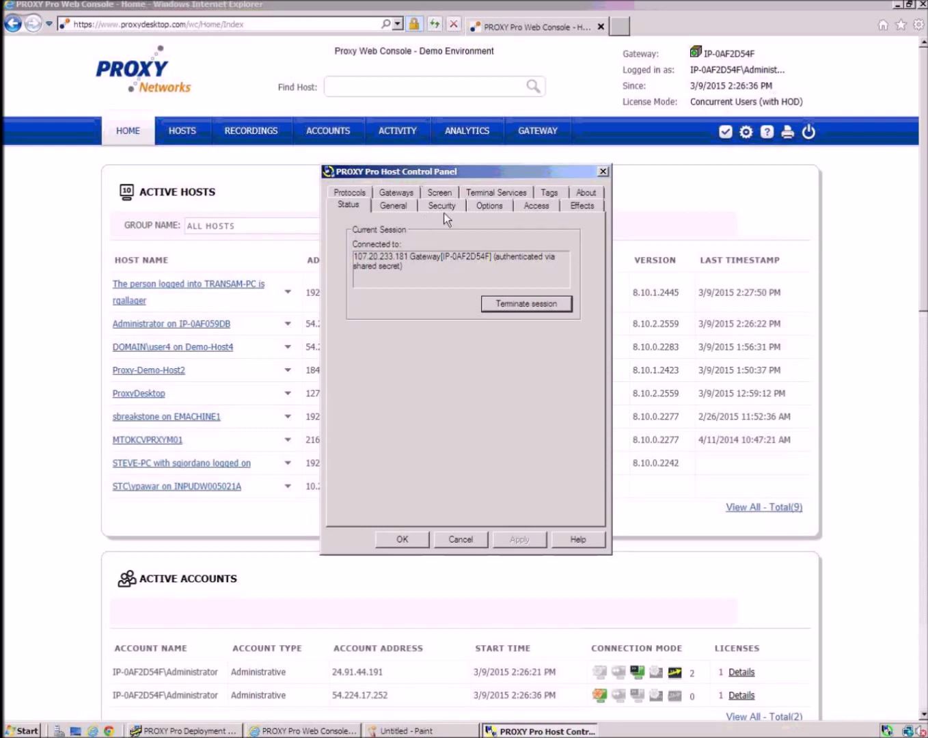
{"action": "left_click", "coordinate": [526, 207]}
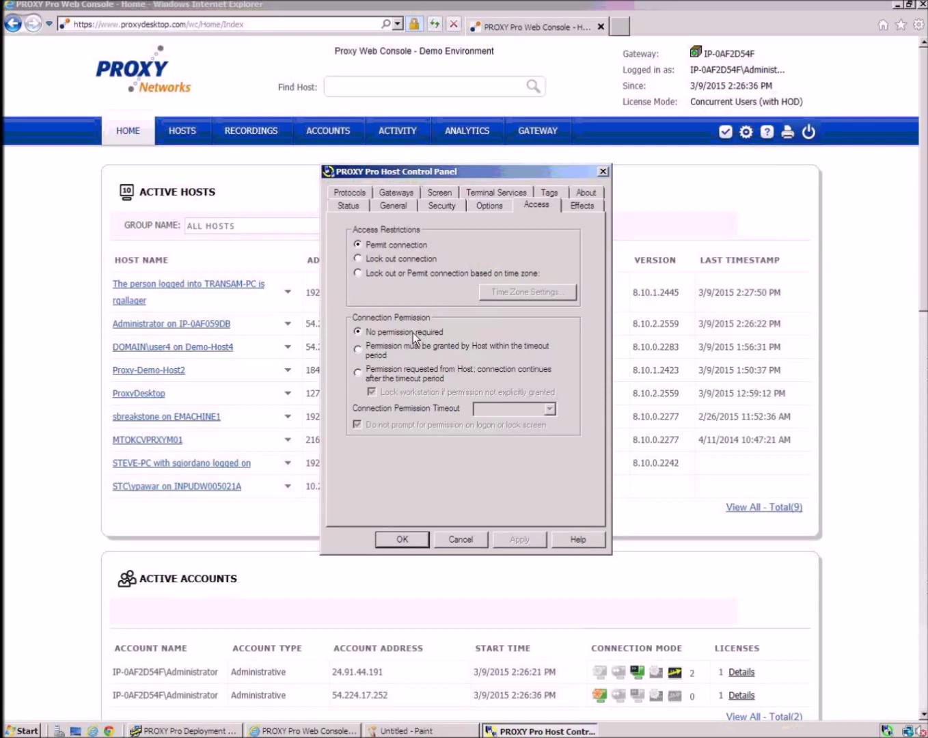
{"action": "left_click", "coordinate": [363, 333]}
Try each connection permission option with a 30-second timeout, then settle on No permission required.
{"action": "left_click", "coordinate": [358, 349]}
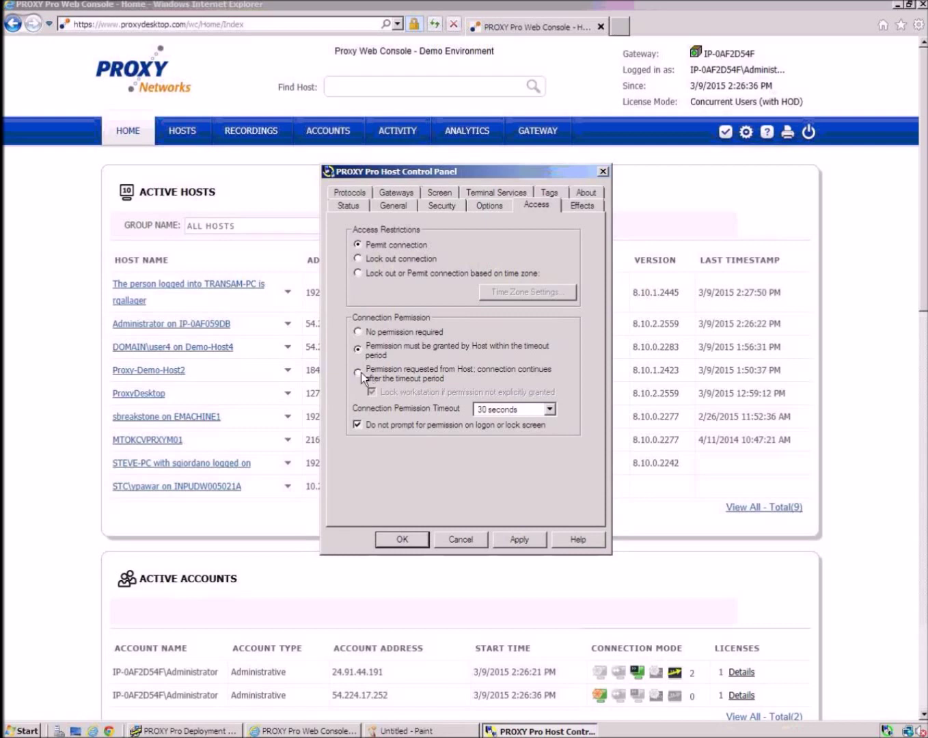
{"action": "left_click", "coordinate": [358, 373]}
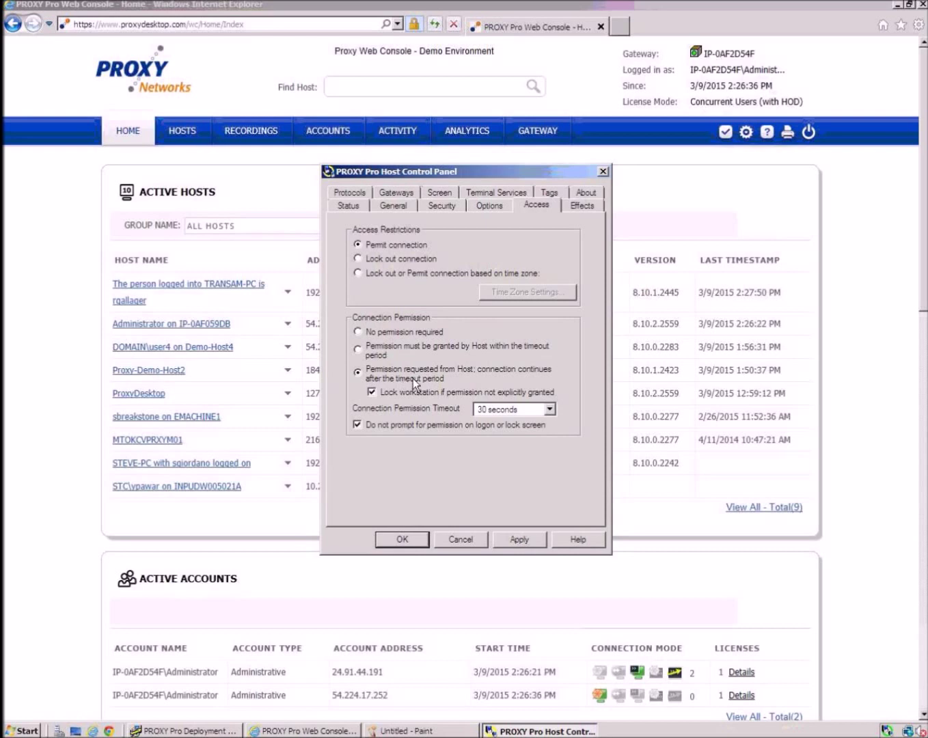
{"action": "left_click", "coordinate": [511, 409]}
{"action": "left_click", "coordinate": [513, 411]}
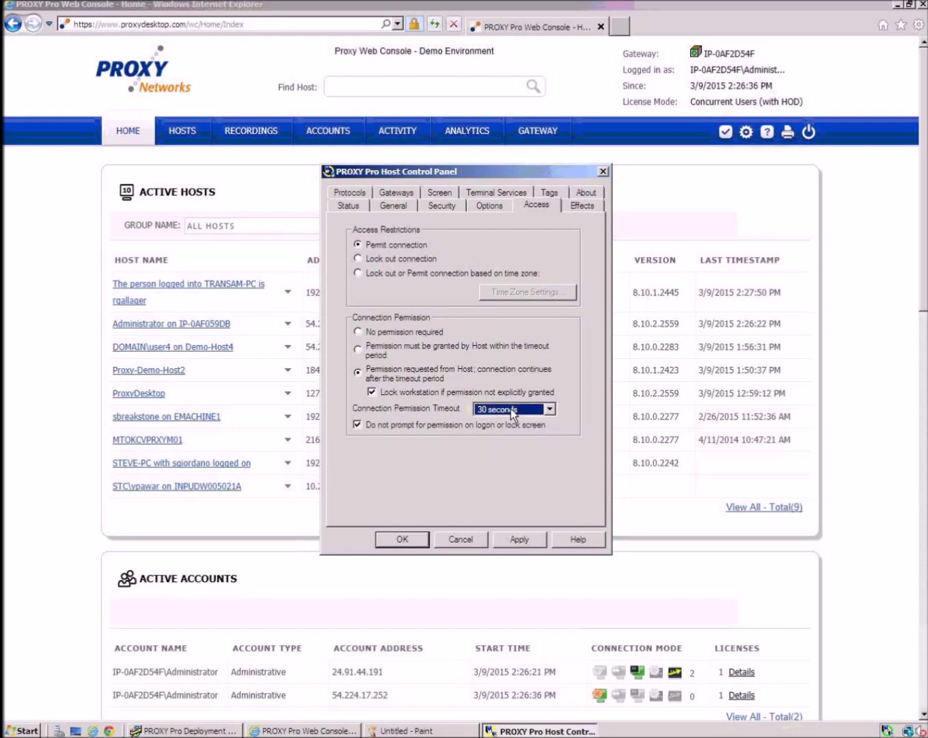
{"action": "left_click", "coordinate": [406, 332]}
{"action": "left_click", "coordinate": [393, 205]}
Keep the station name '%USERNAME% on %NAME%' and apply the host settings with OK.
{"action": "left_click", "coordinate": [533, 232]}
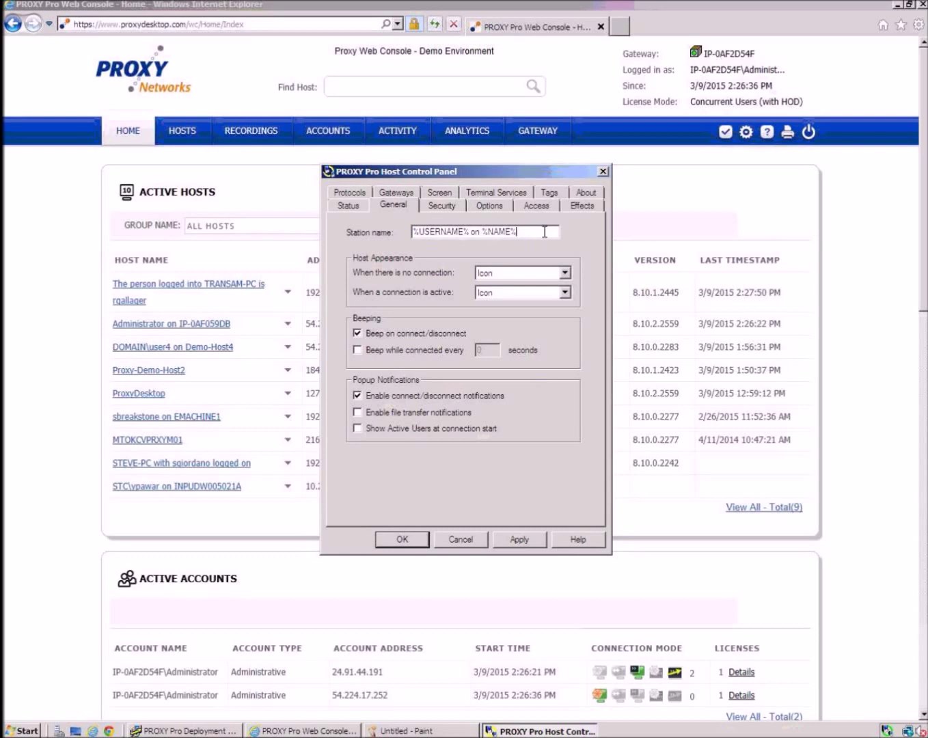
{"action": "key", "text": "ctrl+a"}
{"action": "left_click", "coordinate": [542, 231]}
{"action": "left_click", "coordinate": [520, 538]}
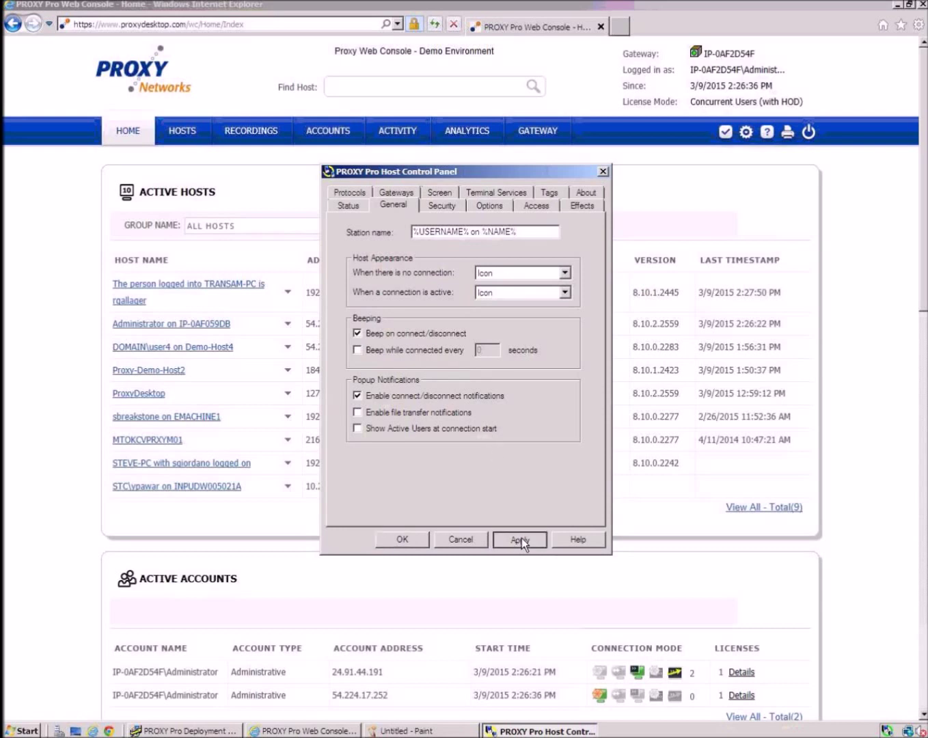
{"action": "left_click", "coordinate": [400, 536]}
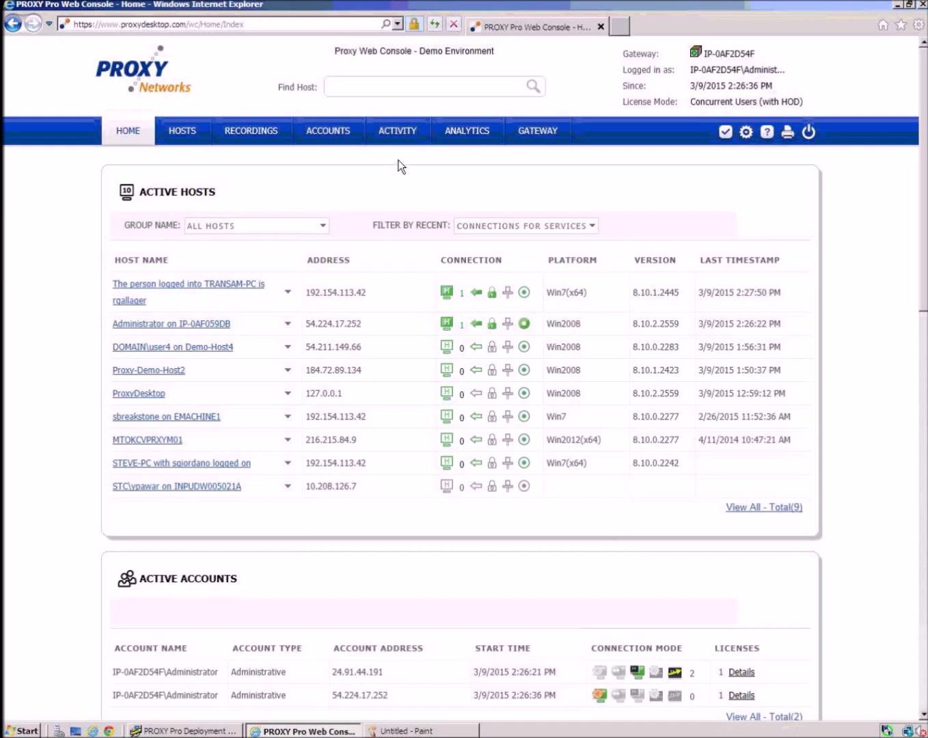
On the Activity page, highlight the license counts: 2 of 10 administrative and 0 of 10 master users.
{"action": "left_click", "coordinate": [396, 137]}
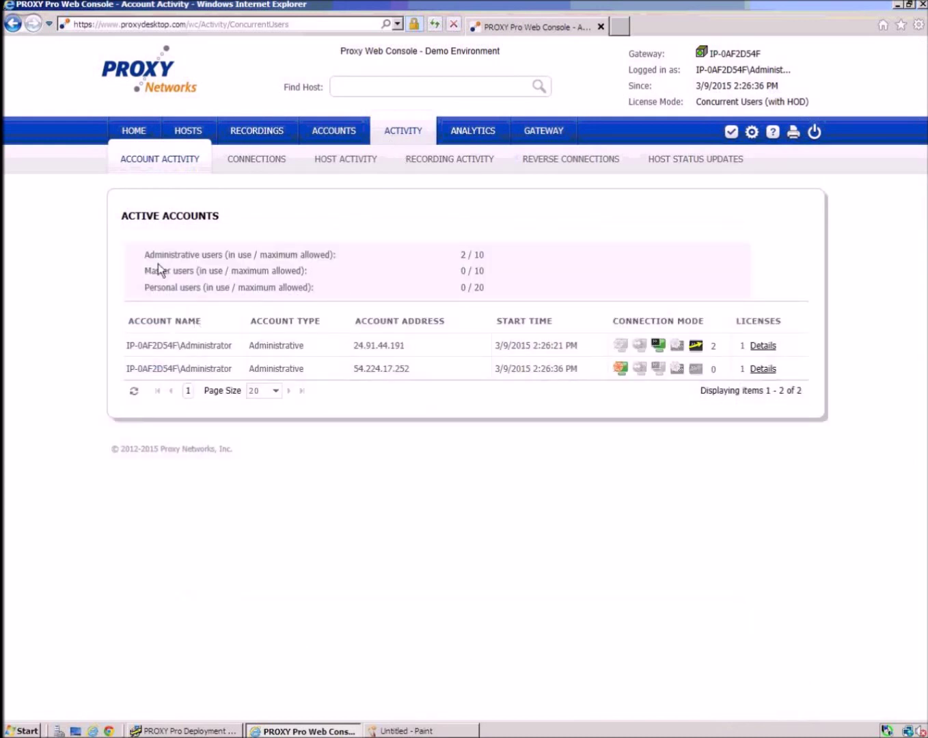
{"action": "left_click_drag", "start_coordinate": [144, 255], "coordinate": [356, 256]}
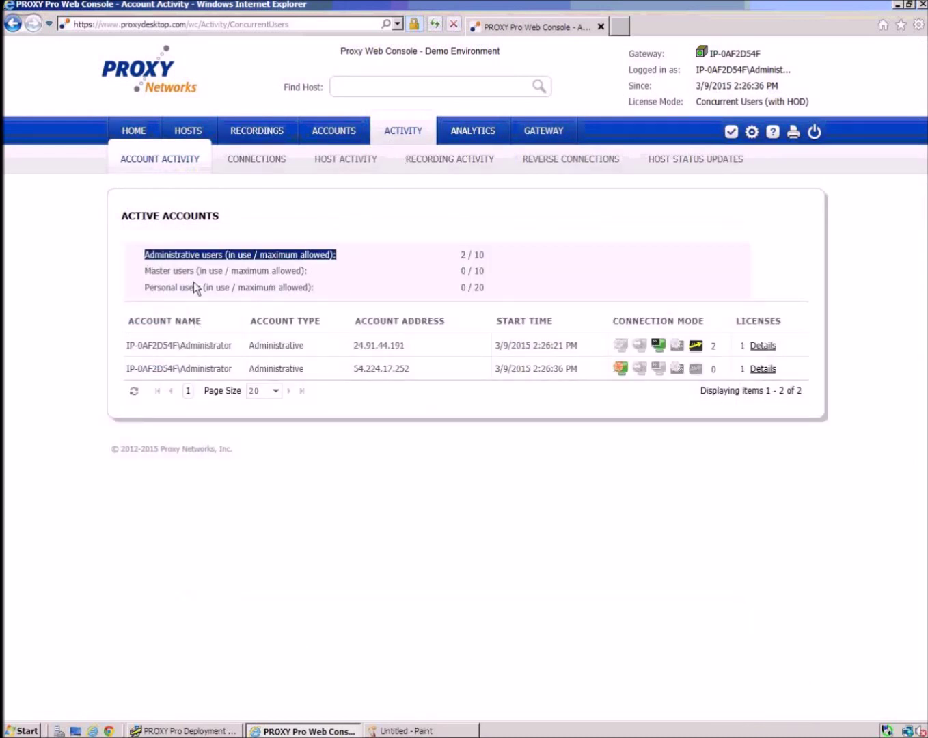
{"action": "left_click_drag", "start_coordinate": [146, 273], "coordinate": [264, 276]}
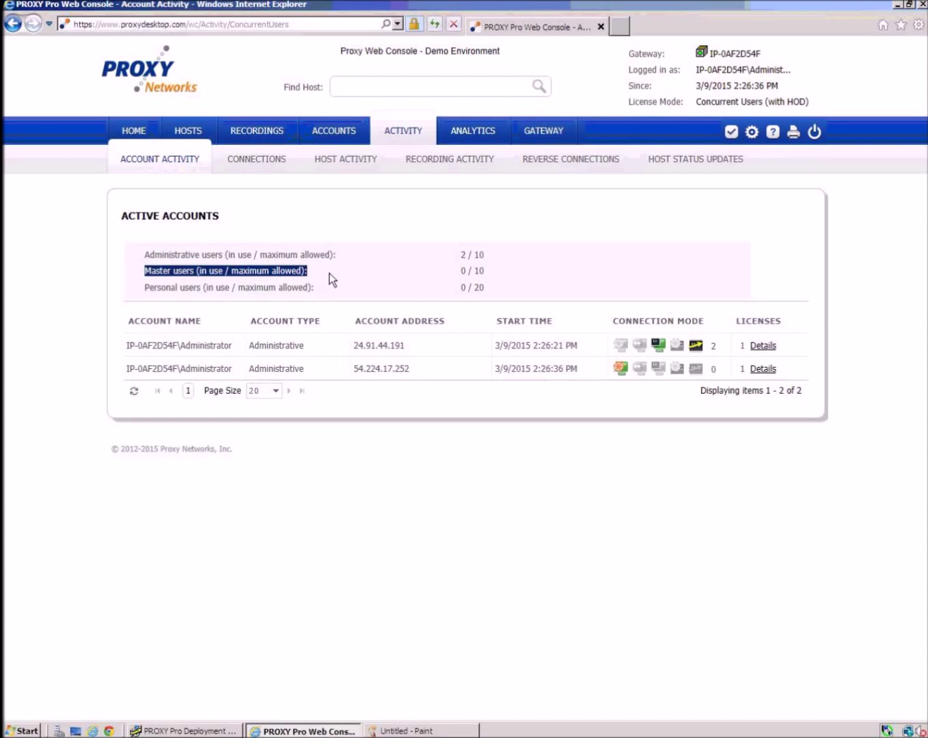
{"action": "left_click", "coordinate": [322, 273]}
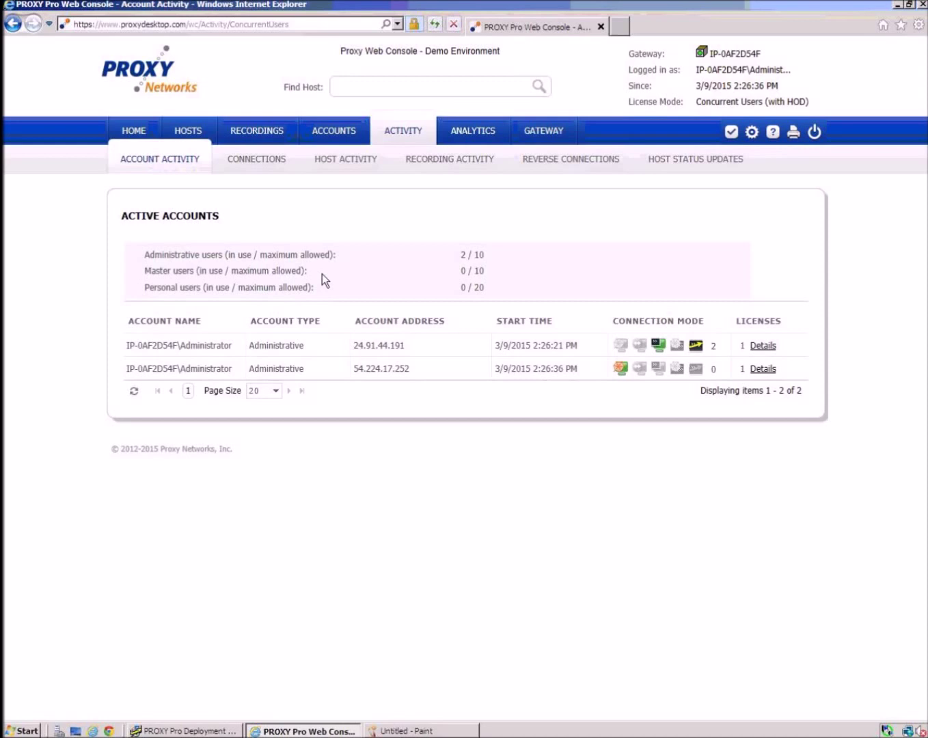
{"action": "left_click_drag", "start_coordinate": [308, 272], "coordinate": [138, 278]}
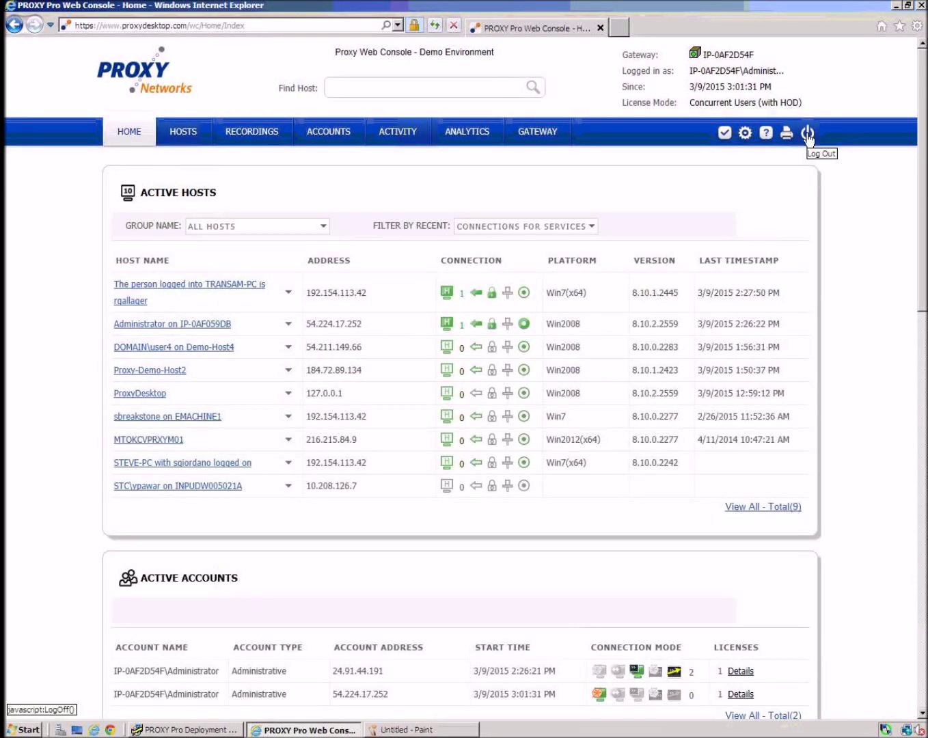
Log out of the web console, confirm, and bring up the Windows security screen with Ctrl+Alt+Del.
{"action": "left_click", "coordinate": [808, 135]}
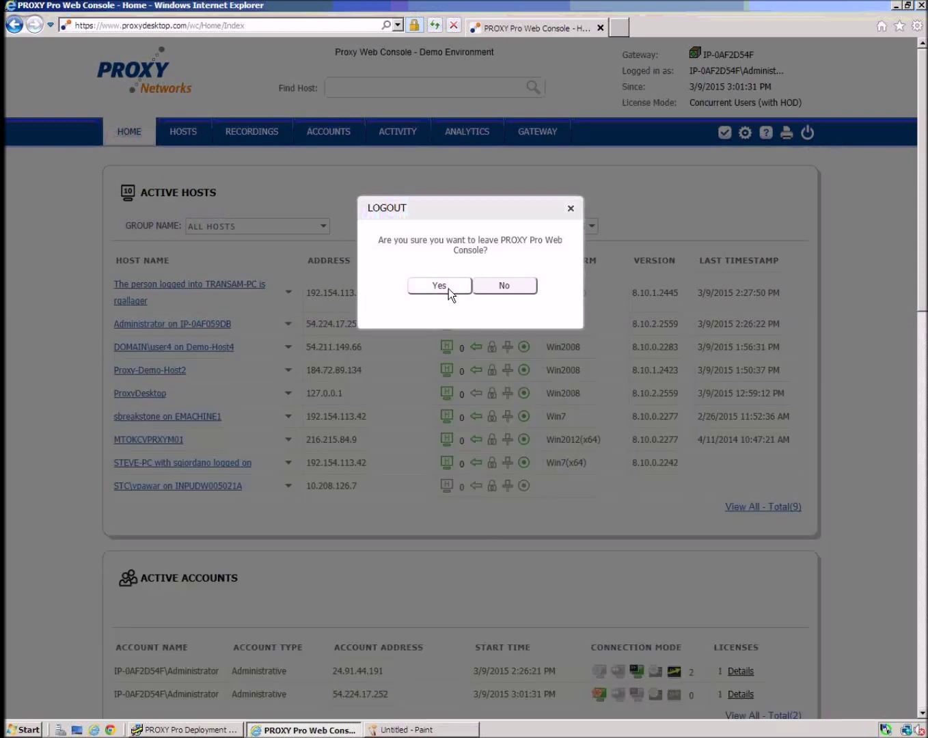
{"action": "left_click", "coordinate": [447, 288]}
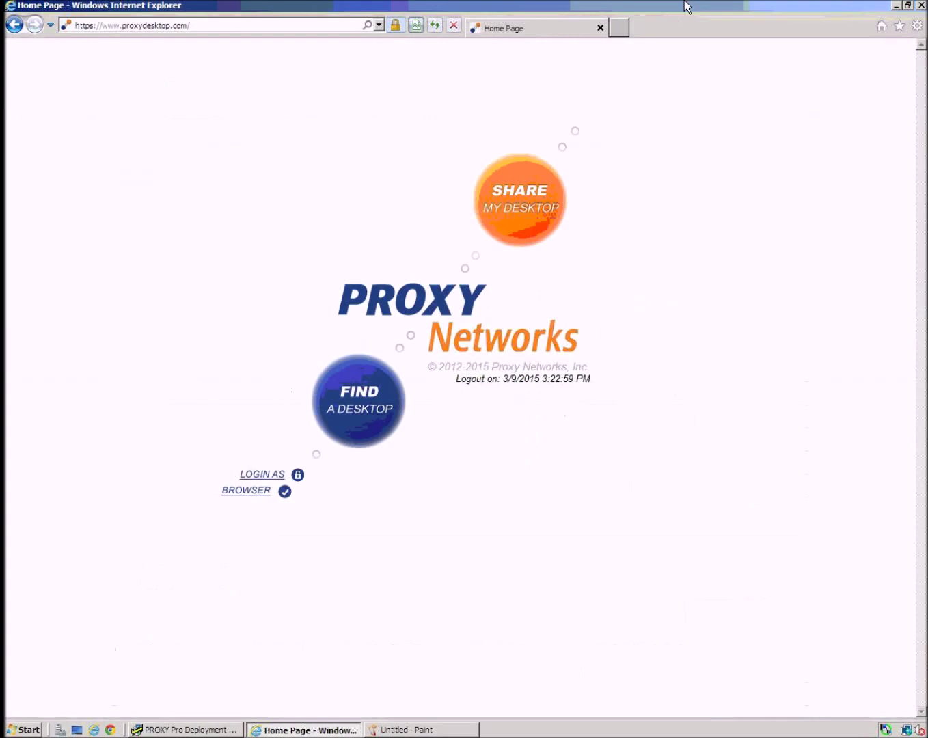
{"action": "key", "text": "ctrl+alt+Delete"}
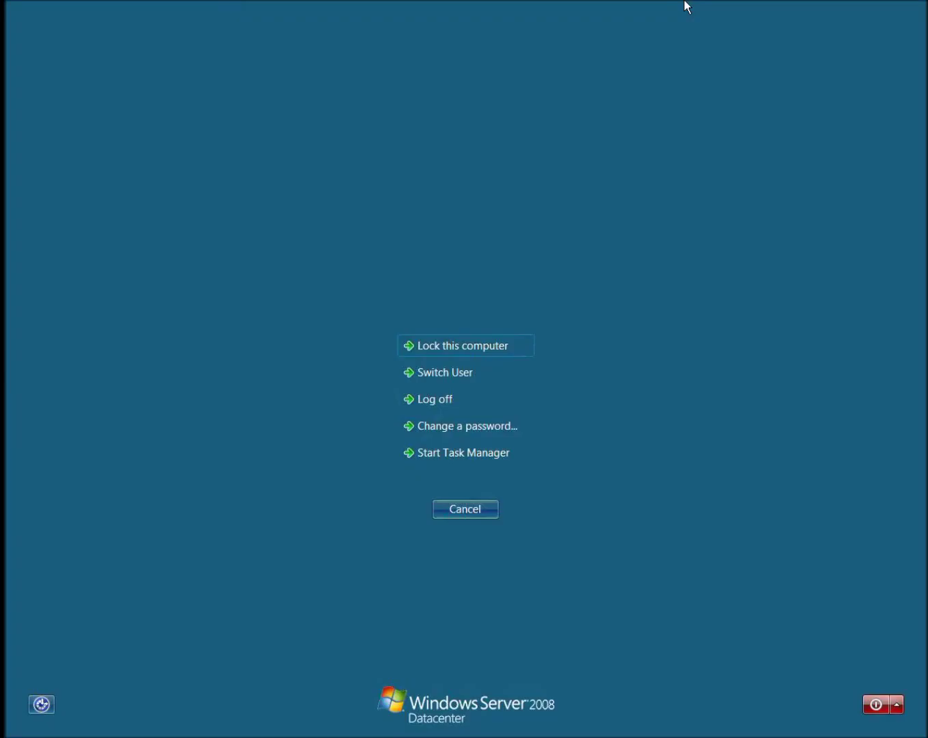